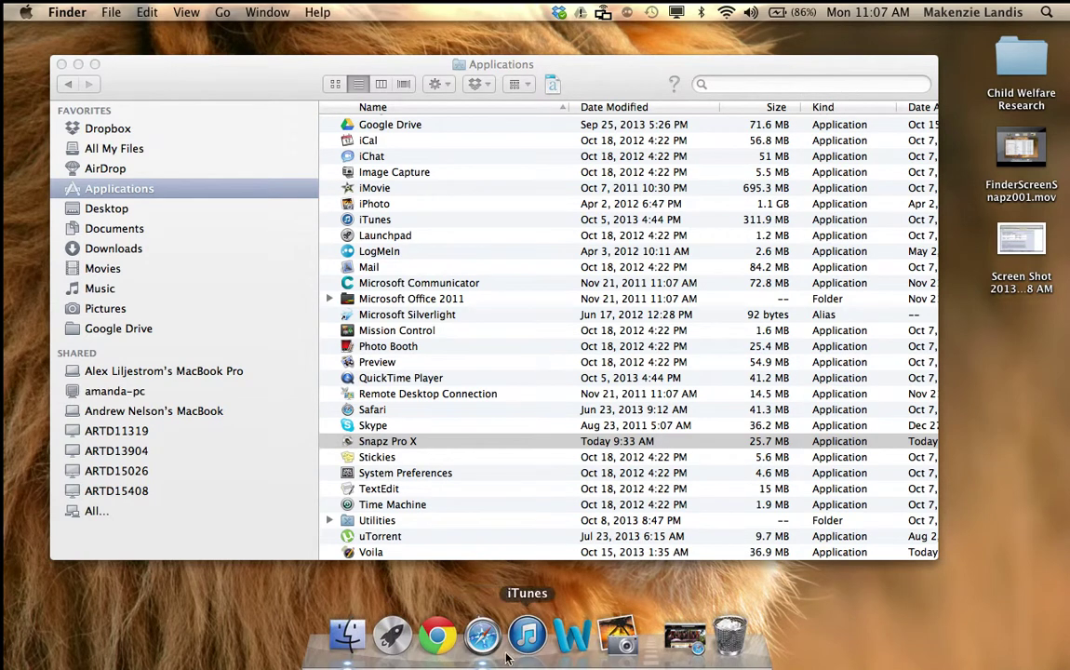
click(486, 657)
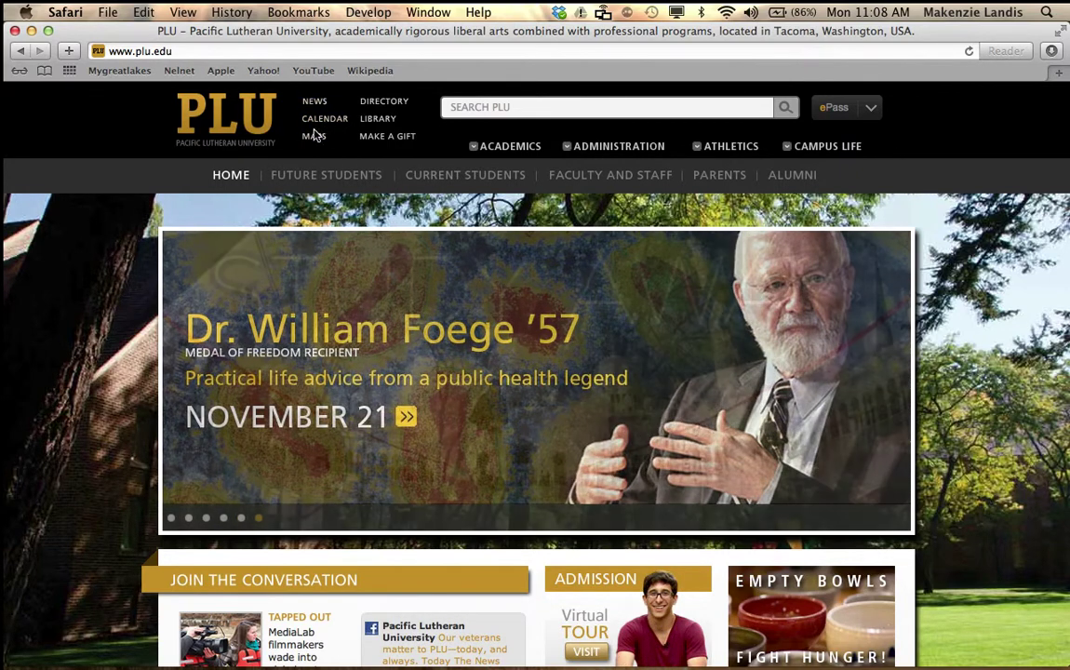
Go through the PLU CALENDAR page's event list to the 'Schedule My...' 25Live site.
click(316, 118)
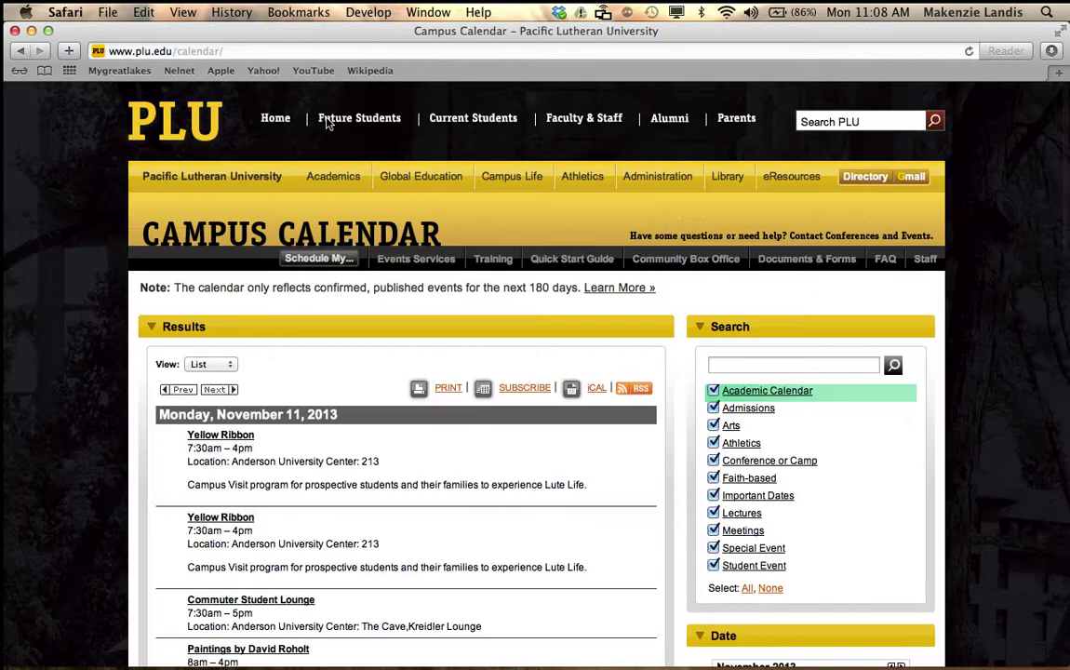
scroll(263, 373, down, 5)
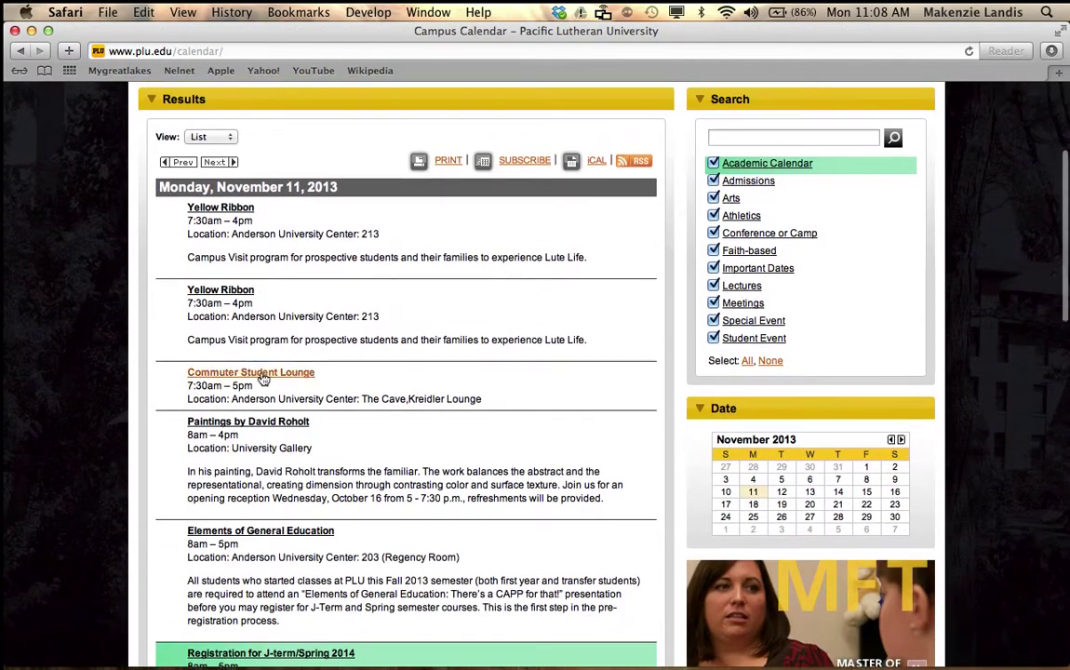
scroll(263, 378, down, 14)
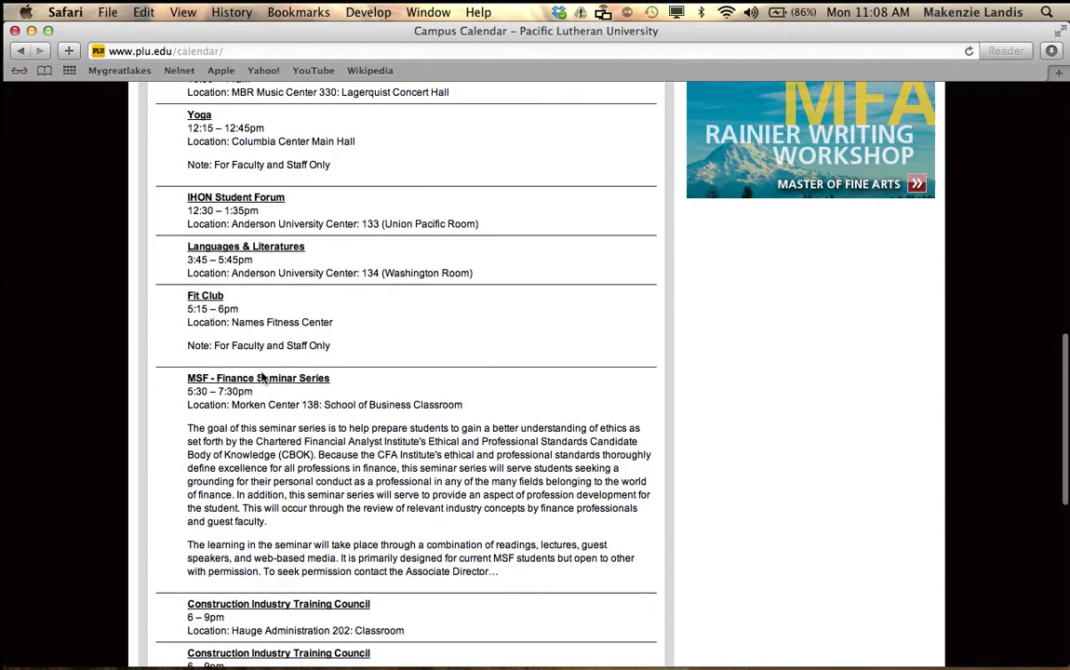
scroll(261, 377, up, 20)
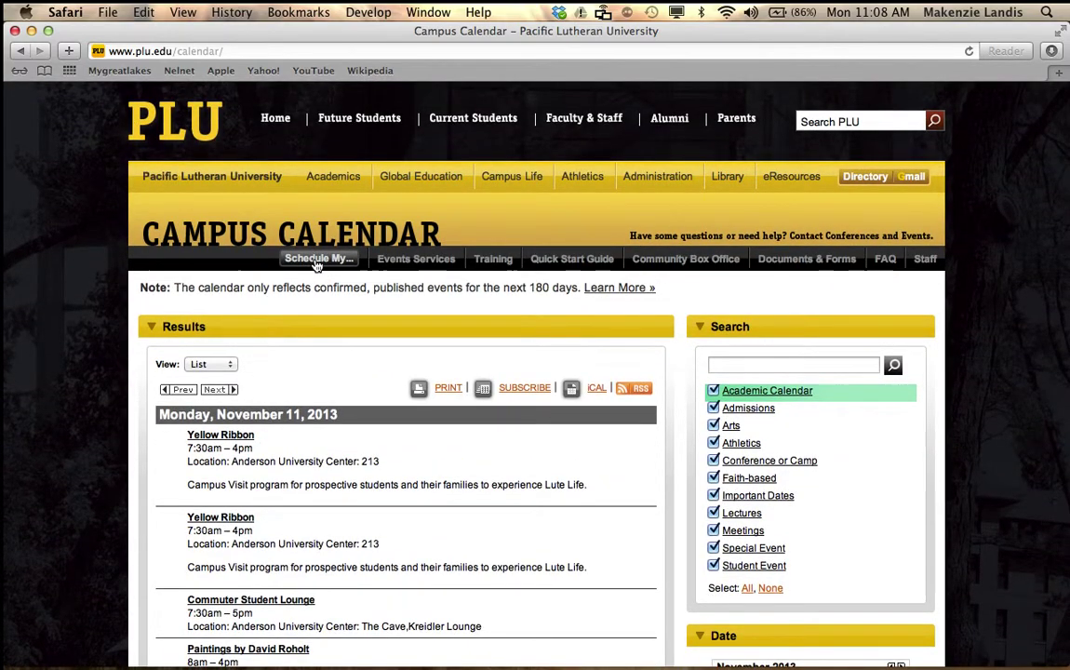
click(317, 260)
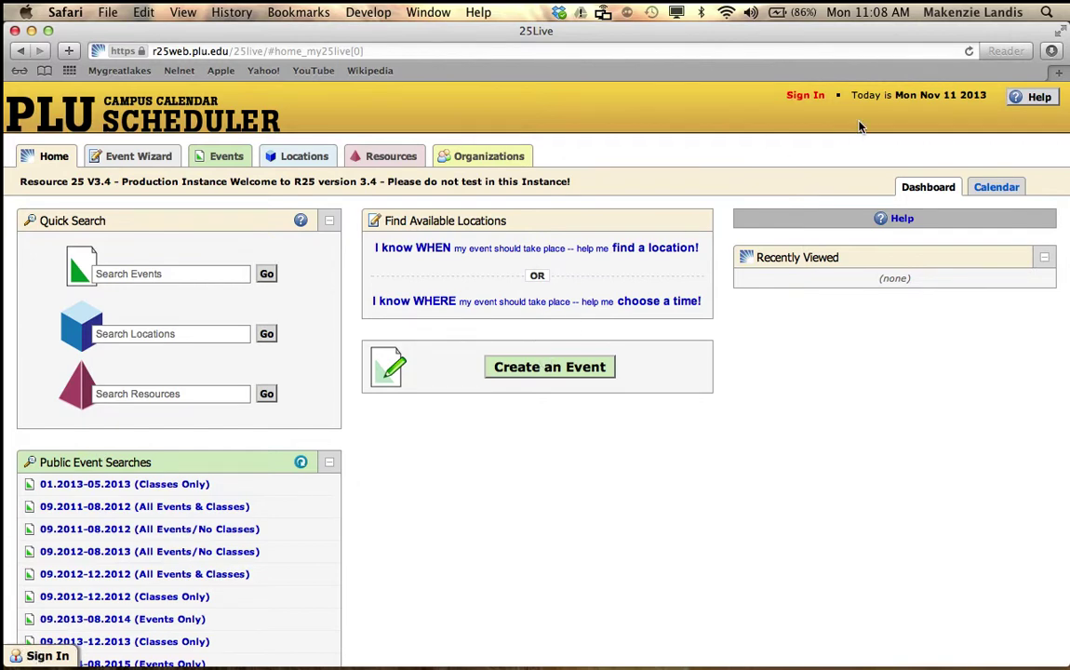
Open the 25Live Sign In form and submit the username and password.
click(801, 97)
text(Resgi)
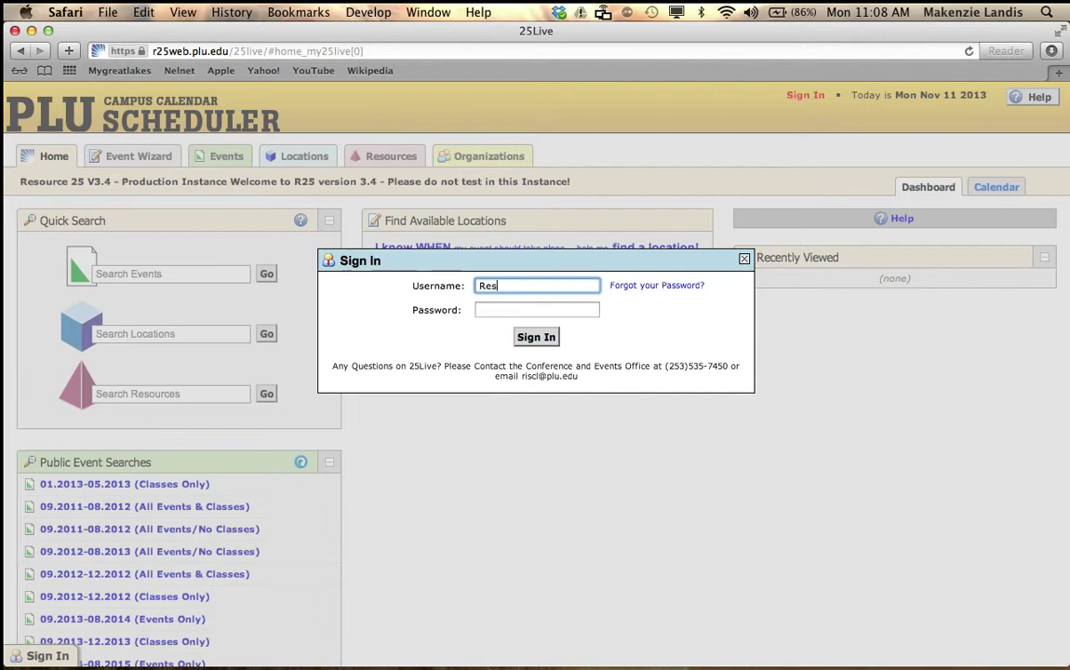
key(BackSpace)
key(BackSpace)
key(BackSpace)
text(gitest)
key(Tab)
text(•••••)
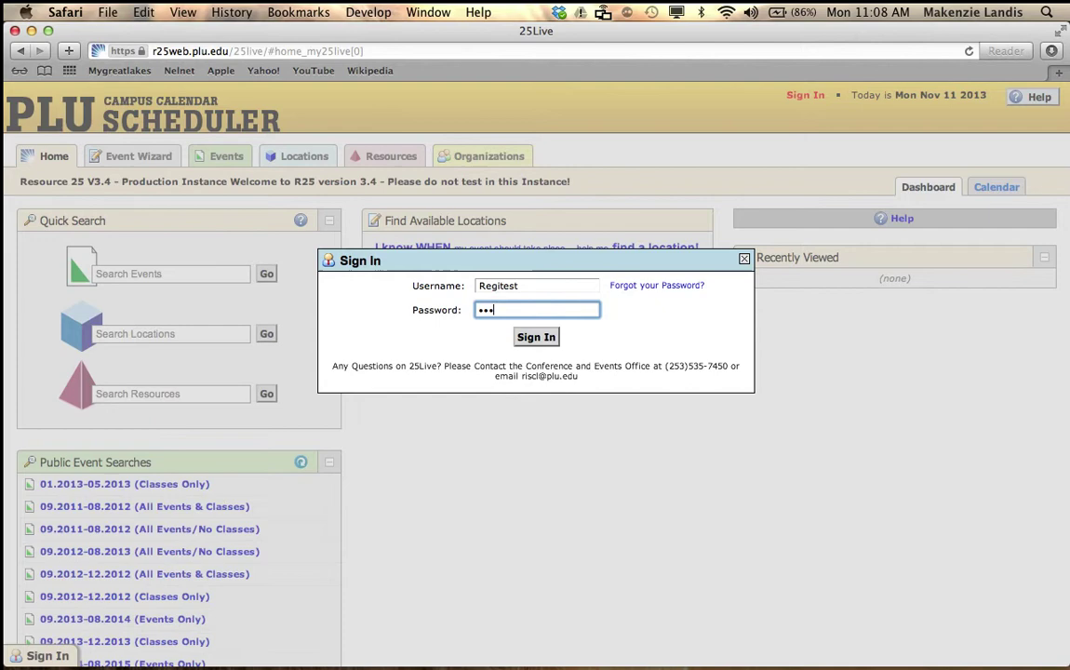
text(••••)
key(Return)
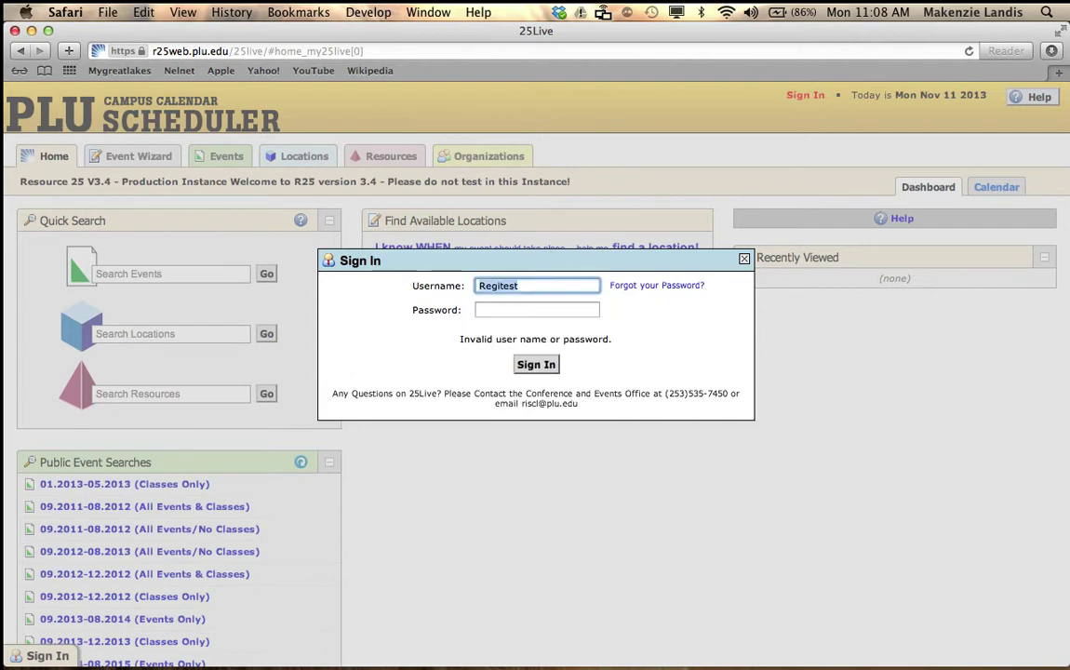
text(•••••••)
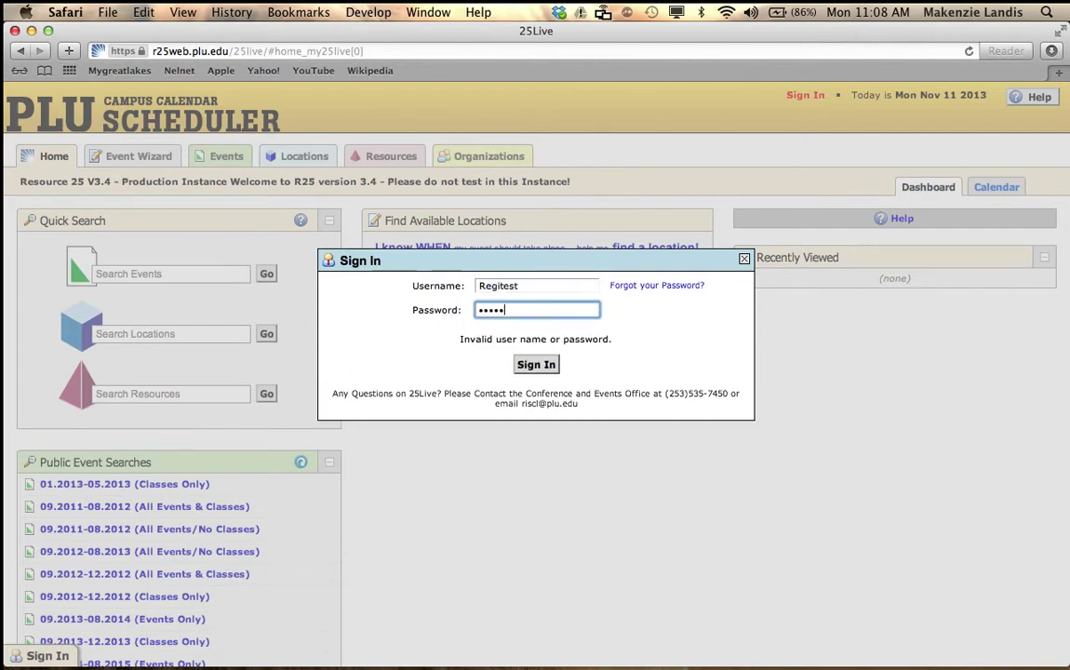
text(•••)
Re-enter the password after the invalid-password error and sign in to the dashboard.
key(Return)
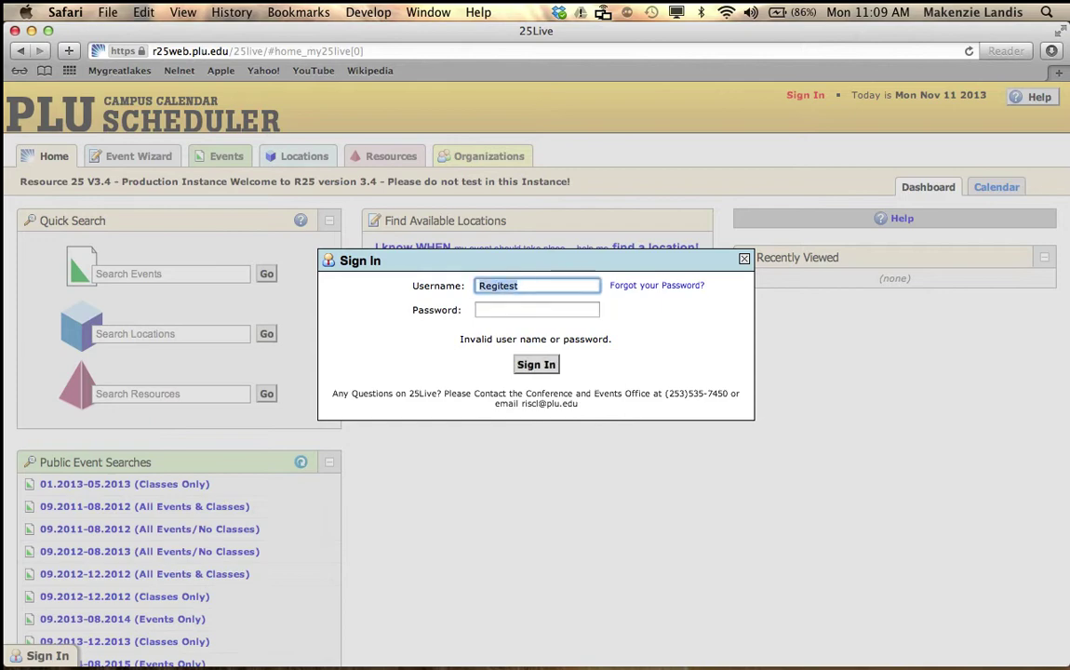
key(Tab)
text(••)
key(BackSpace)
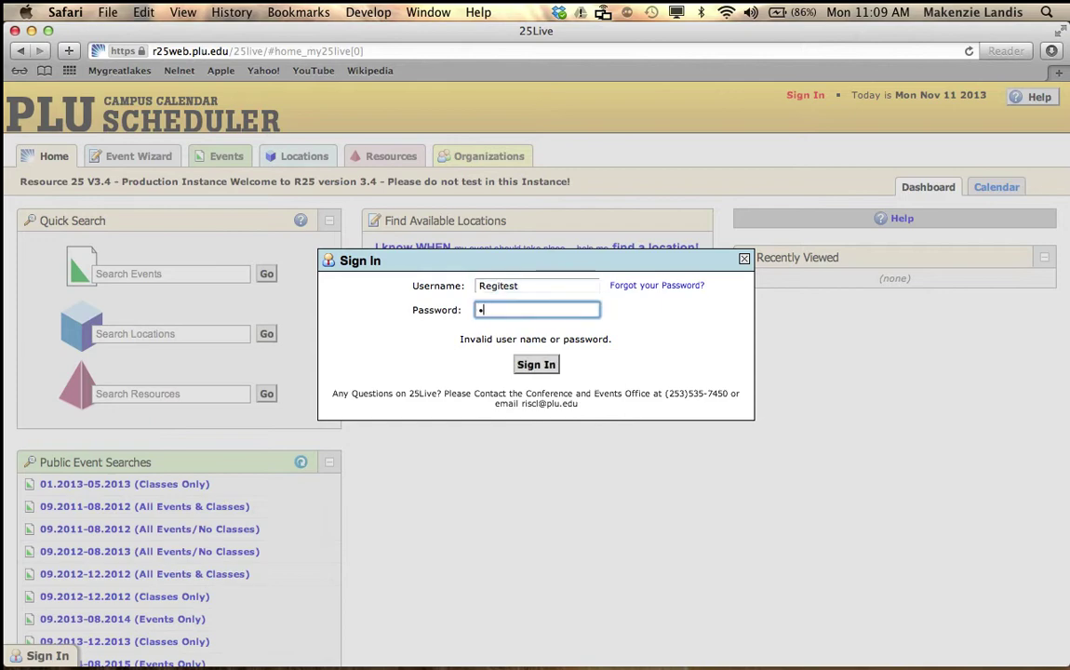
text(•••••••)
key(Return)
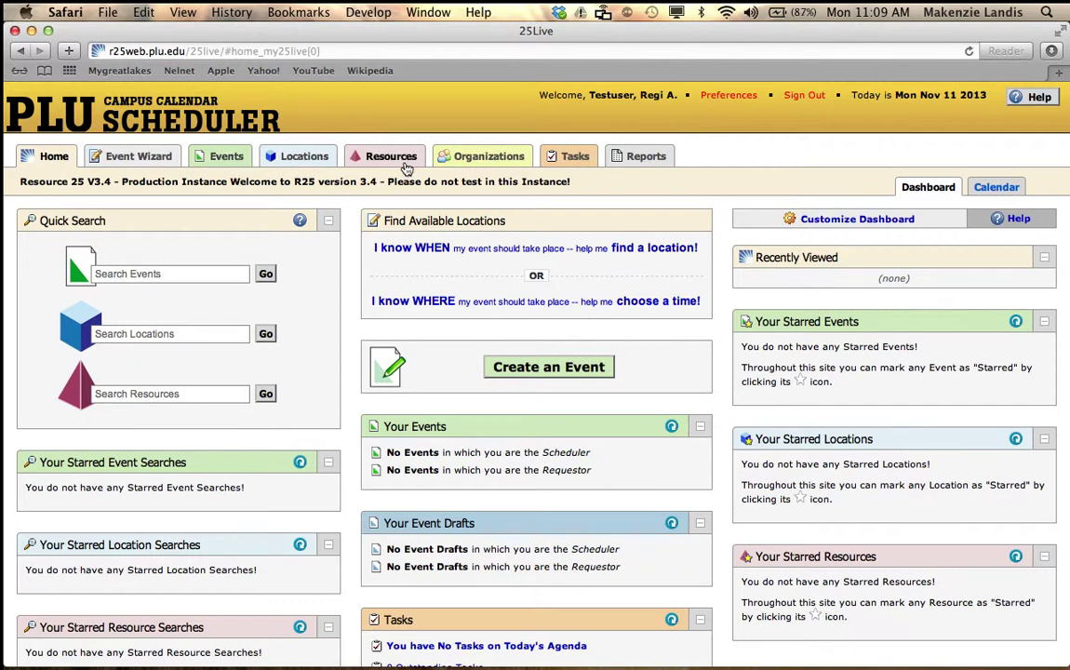
Search 25Live Locations by the keyword 'UC', opening the Availability view for Nov 11 2013.
click(294, 160)
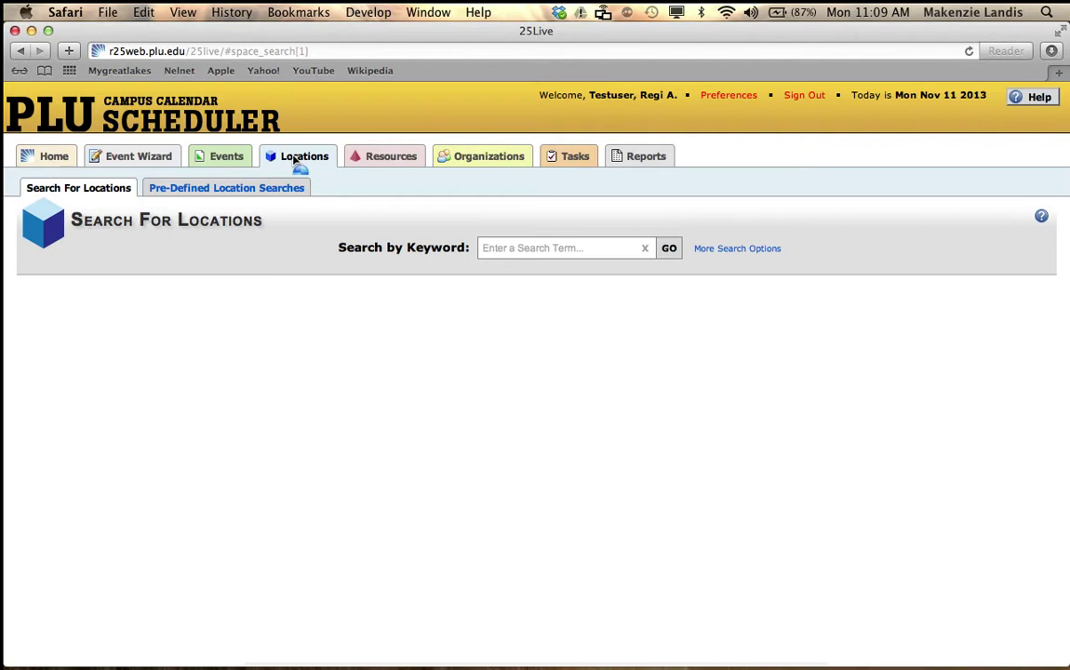
click(530, 250)
text(UC)
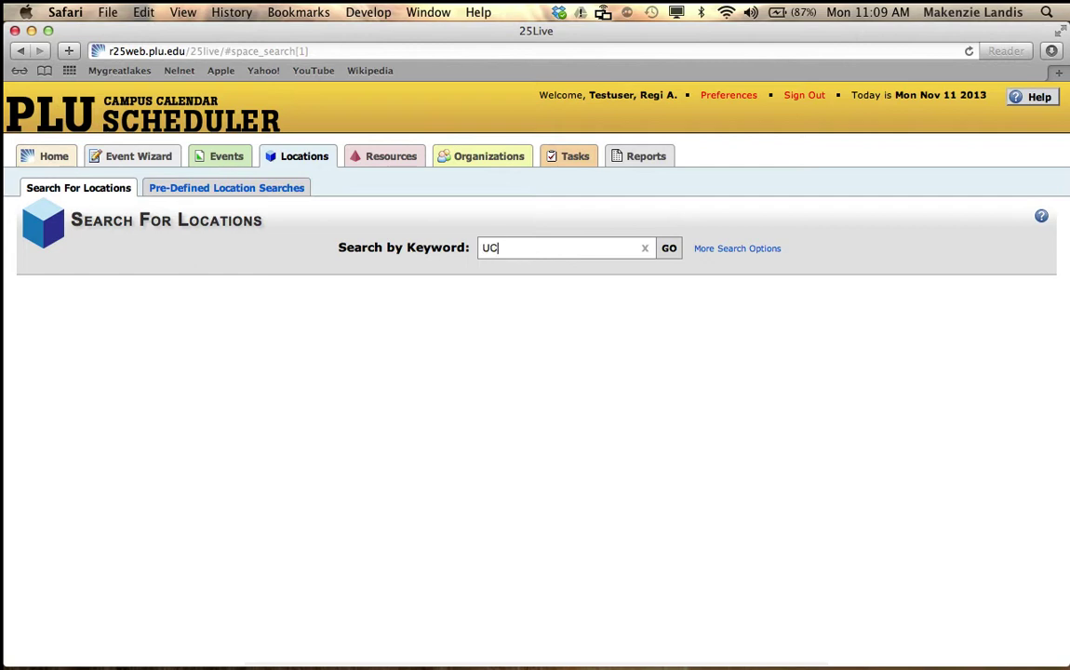
key(Return)
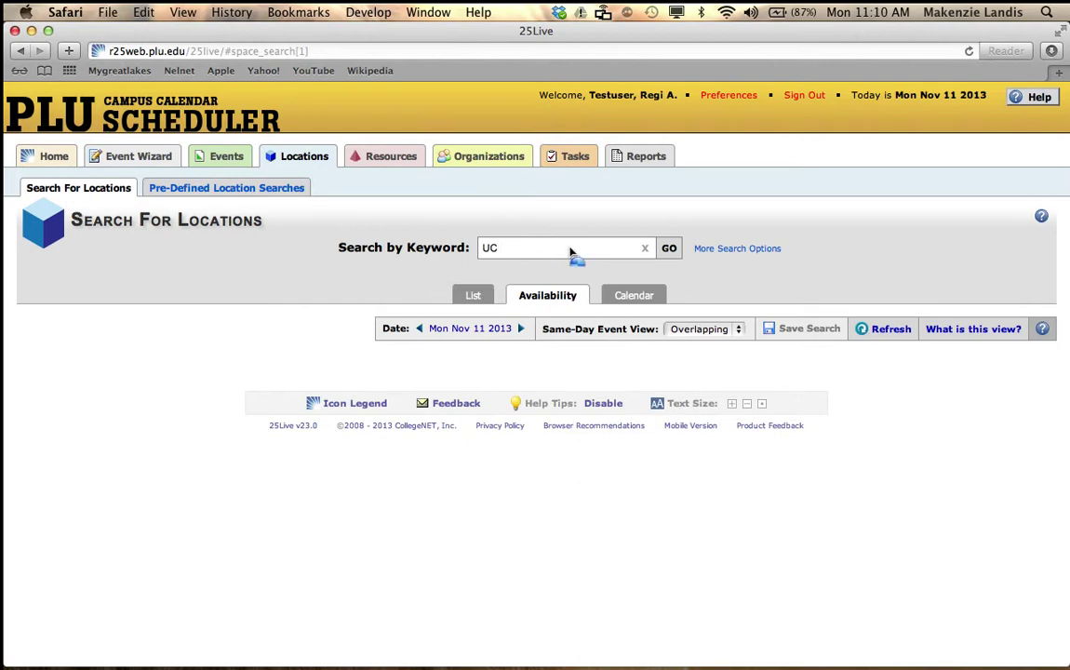
Scroll the Nov 11 2013 availability grid to review bookings in UCTR 201, UCTR Cave and other rooms.
scroll(552, 437, down, 1)
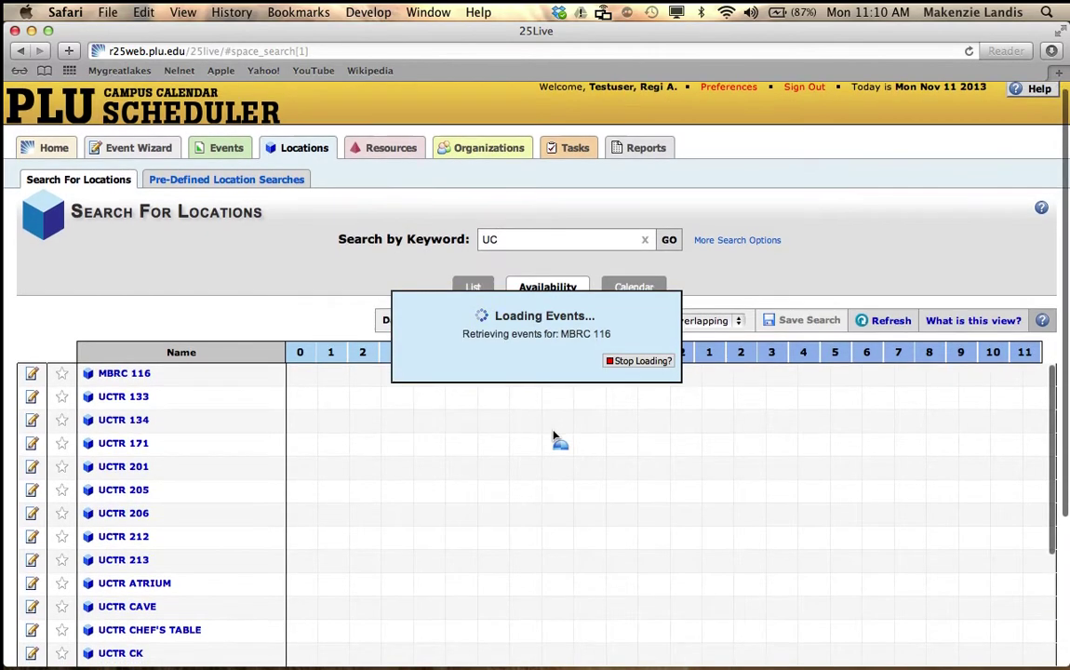
scroll(552, 436, down, 3)
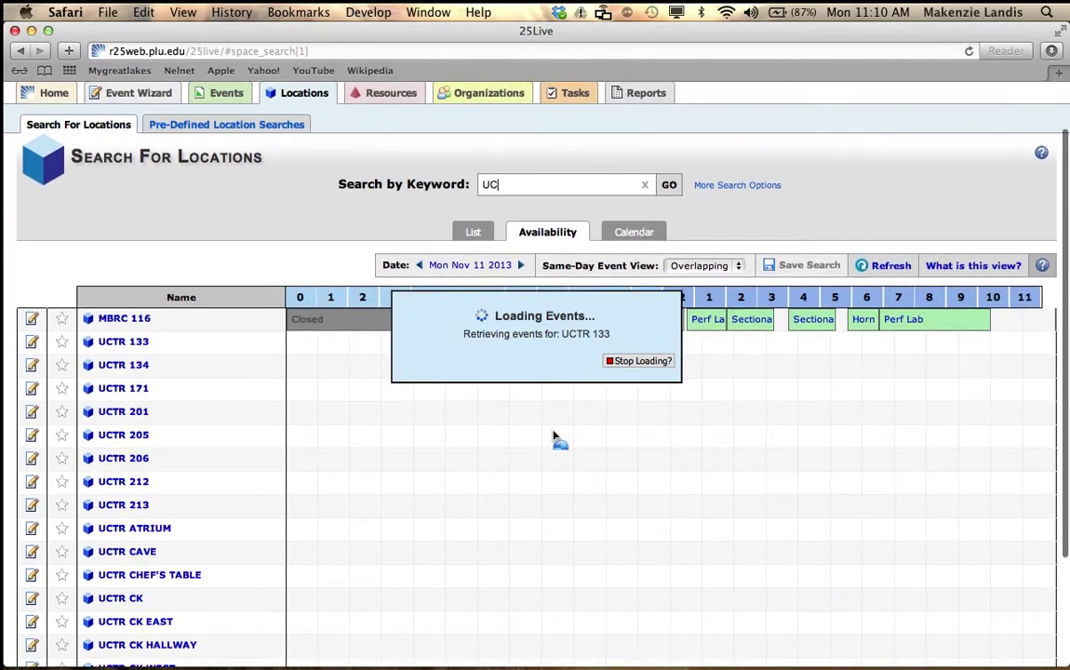
scroll(552, 436, down, 2)
scroll(553, 437, up, 4)
scroll(553, 436, down, 3)
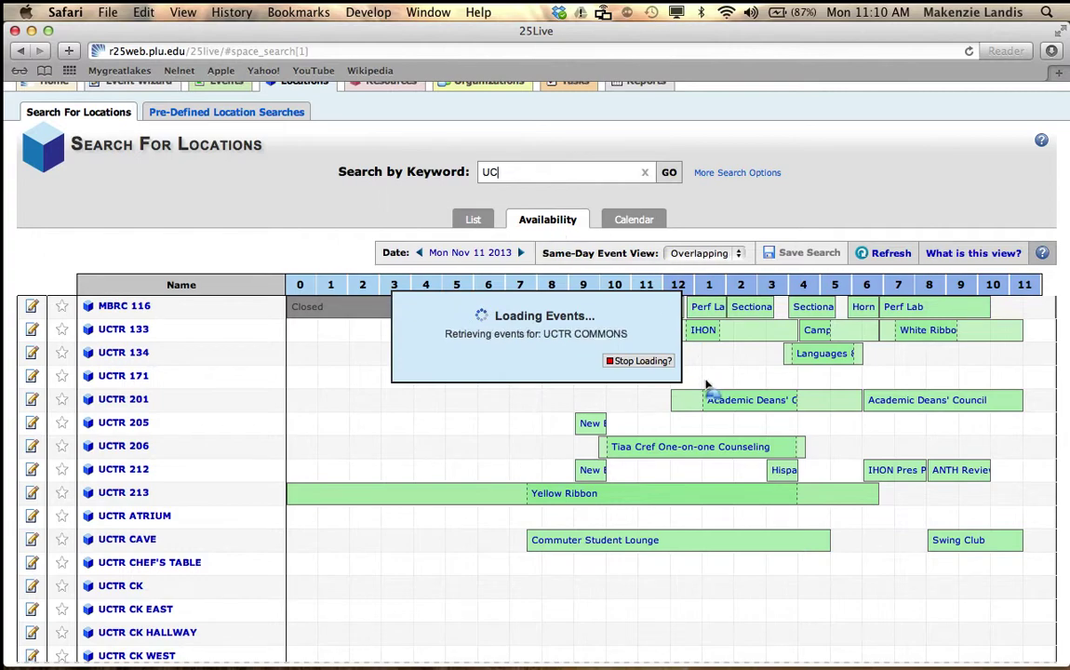
scroll(709, 391, down, 5)
scroll(707, 386, up, 3)
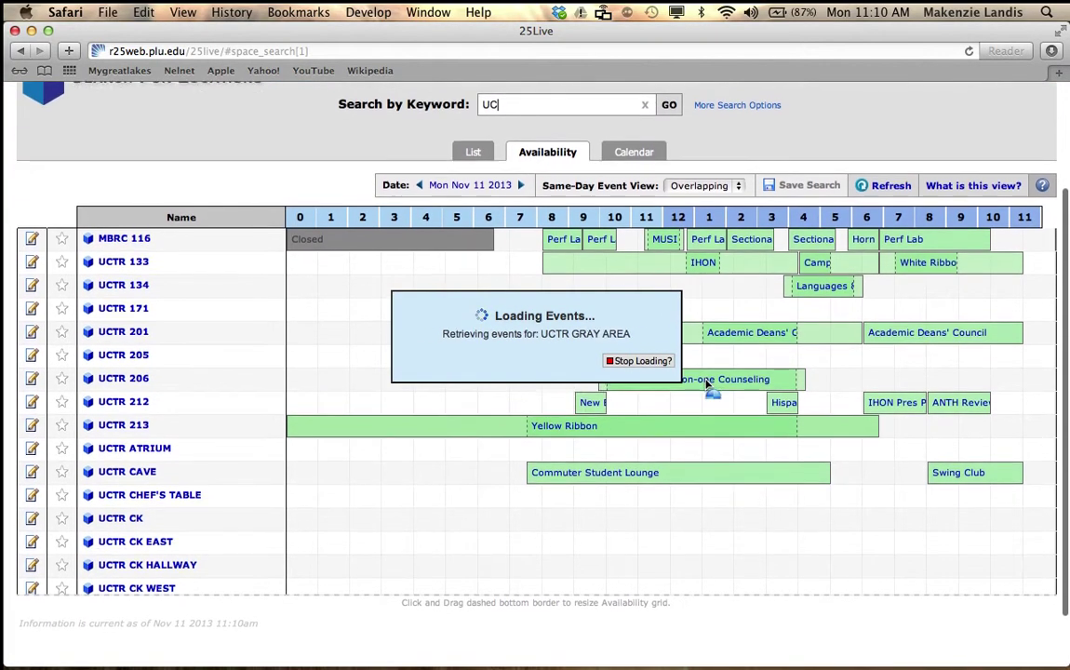
scroll(707, 386, down, 1)
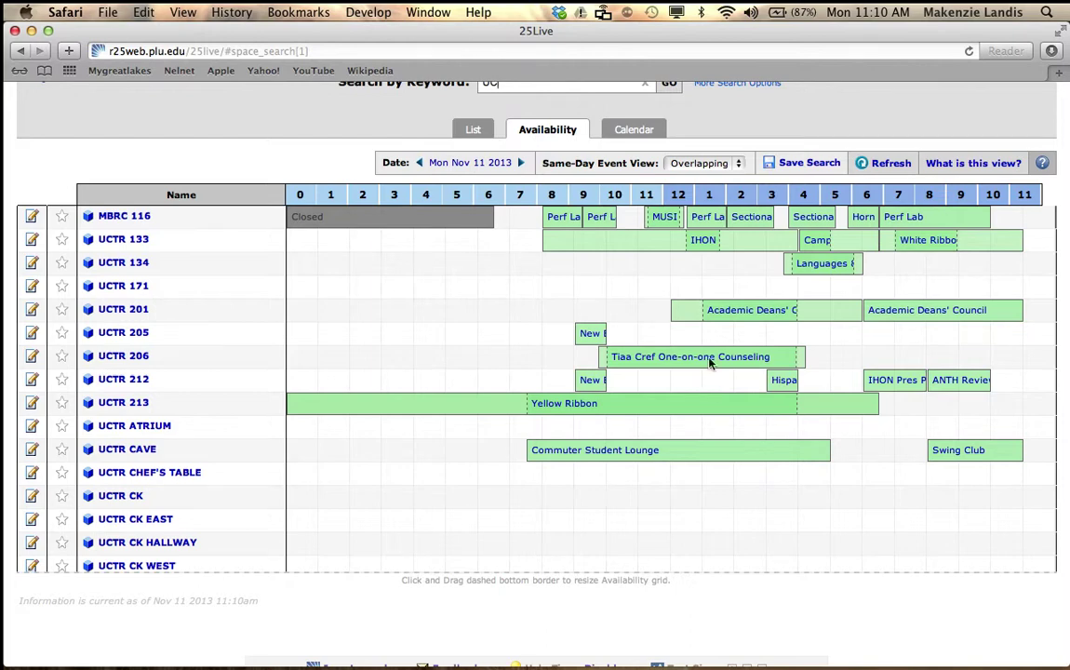
mouse_move(721, 317)
scroll(568, 148, up, 3)
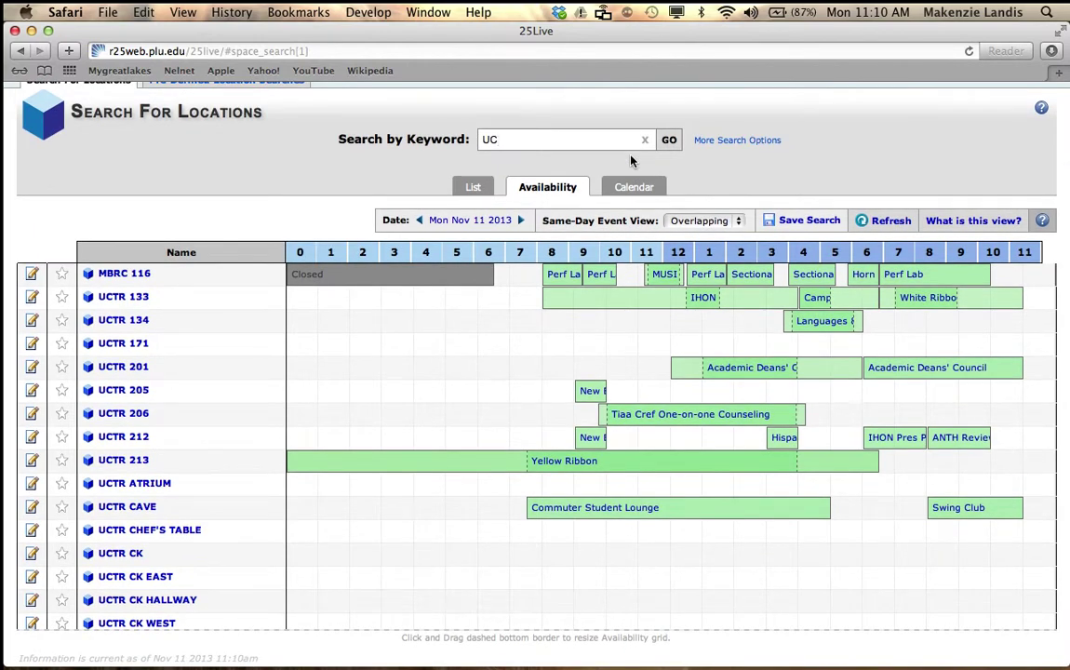
Change the availability grid to Nov 25 2013 and scroll down to the UCTR Regency row.
click(457, 222)
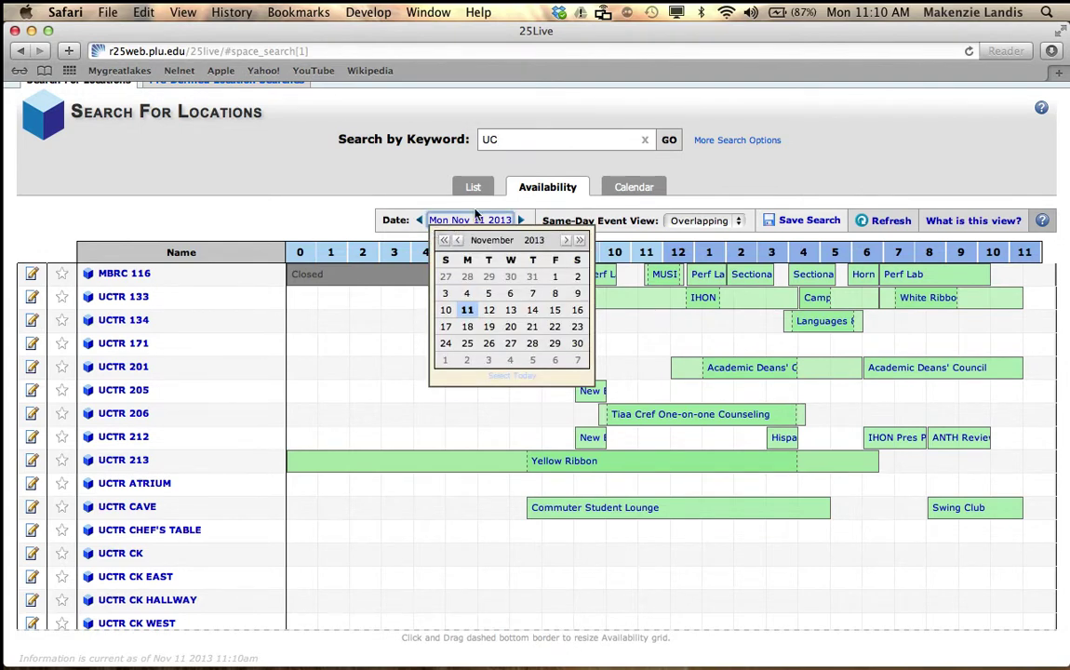
click(467, 343)
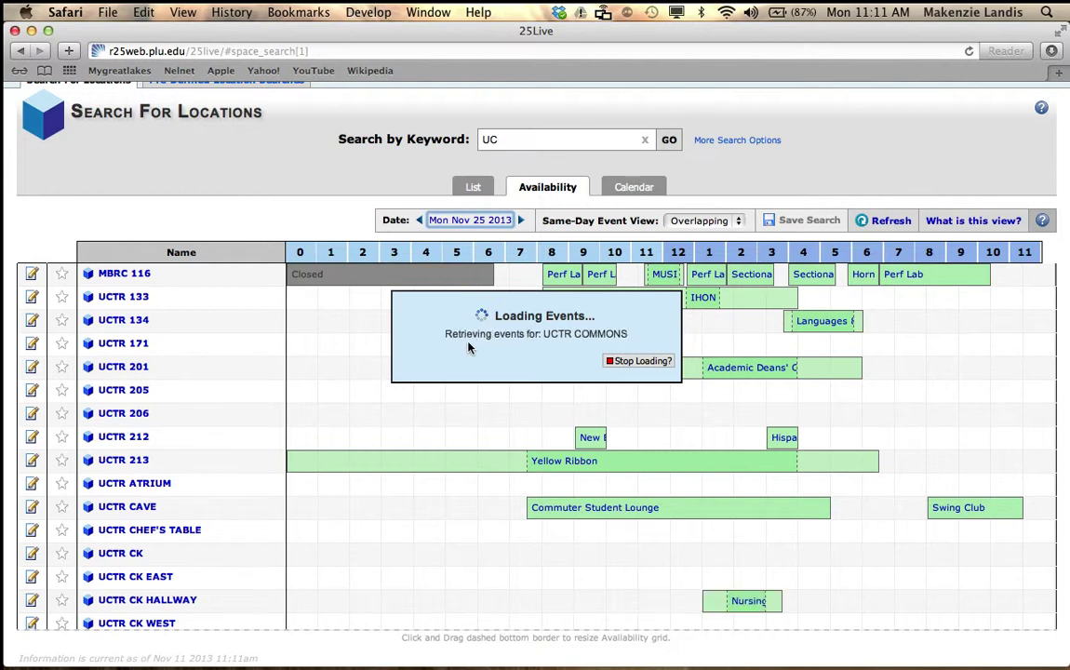
scroll(644, 369, down, 2)
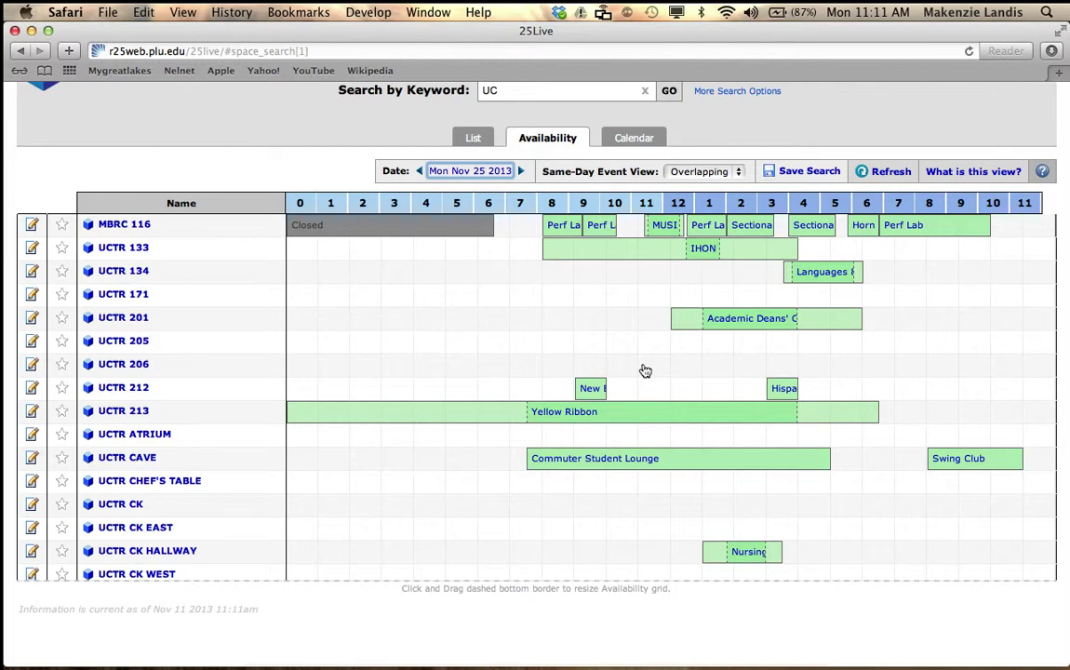
scroll(624, 446, down, 5)
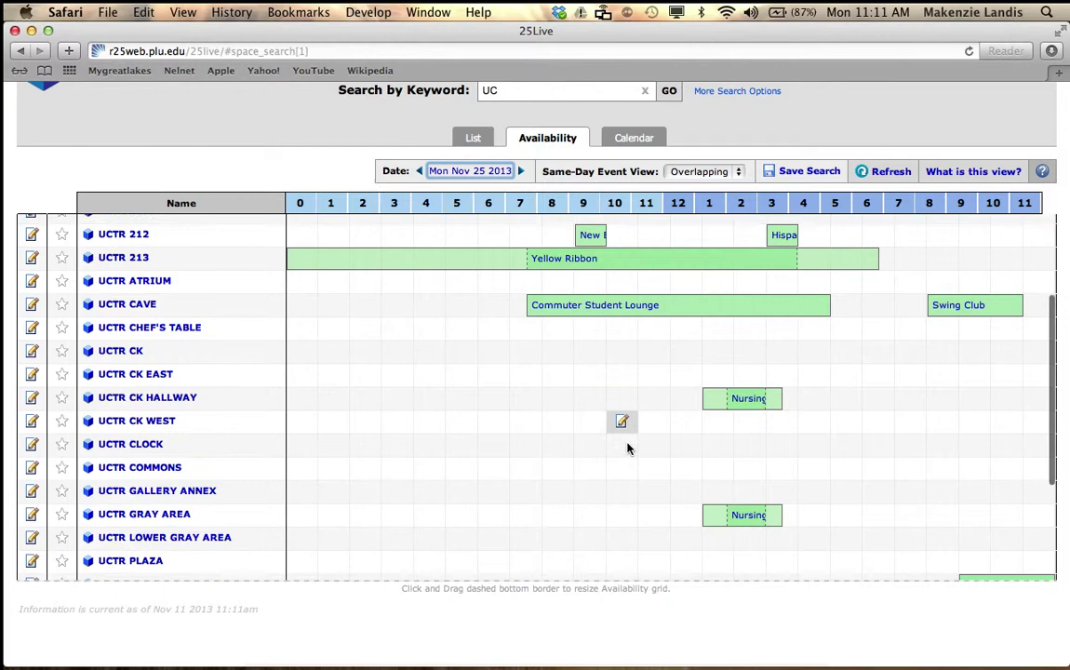
scroll(627, 449, down, 4)
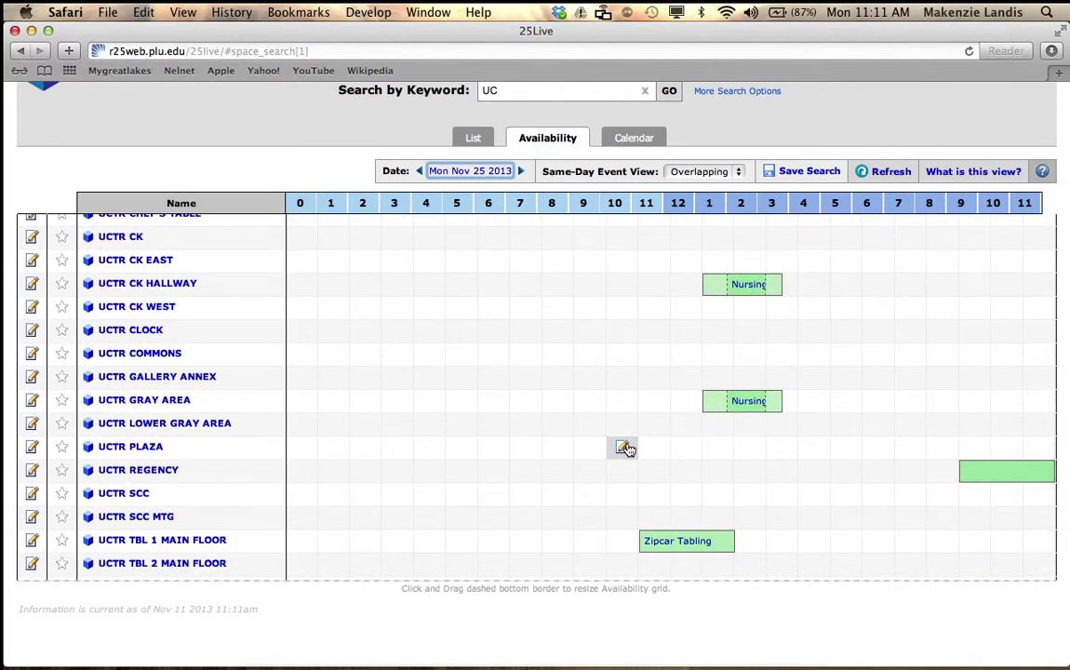
drag(627, 448, 673, 488)
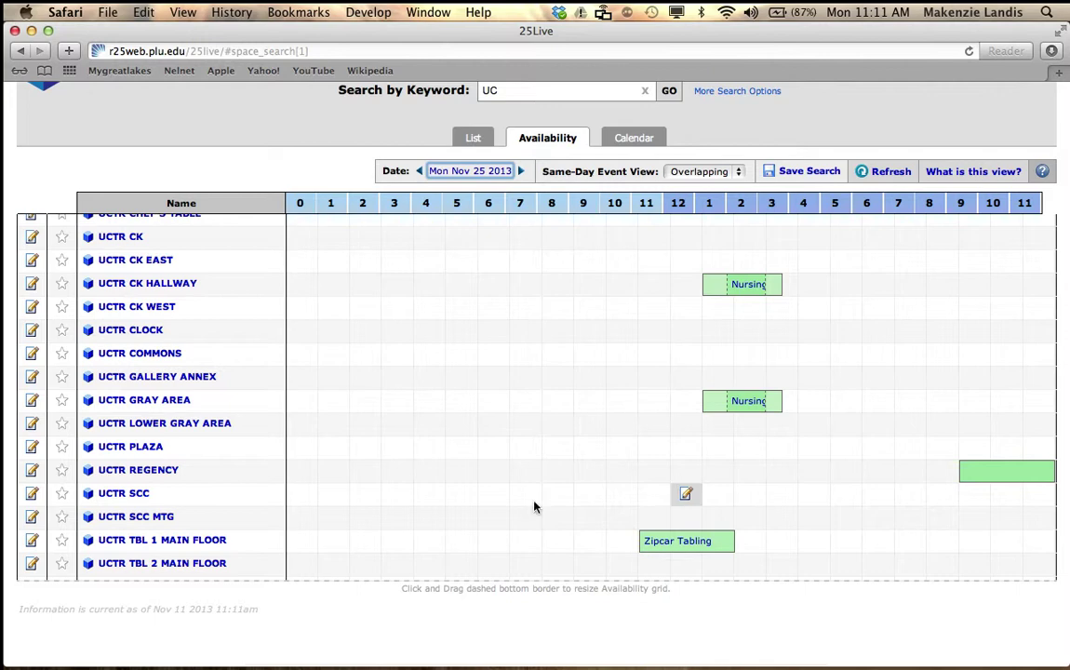
View UCTR Regency's details (capacity 469), then go back to the Nov 25 grid.
click(157, 473)
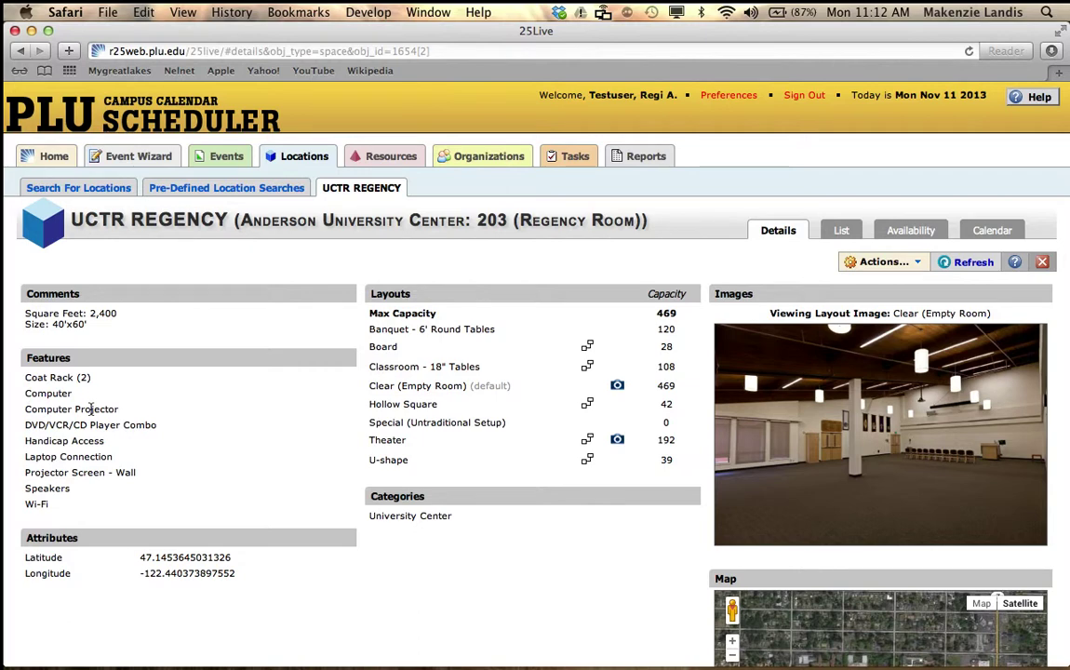
click(20, 52)
scroll(336, 279, down, 2)
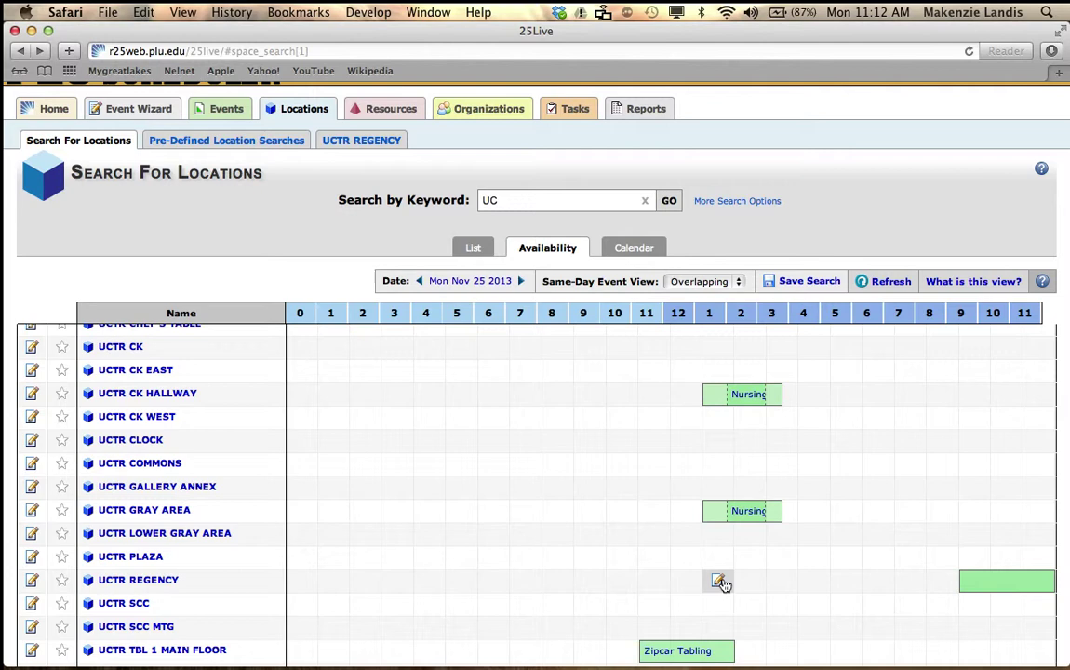
Start a 1–2 pm UCTR Regency event on Nov 25 named 'Conference and Events Open House'.
click(720, 582)
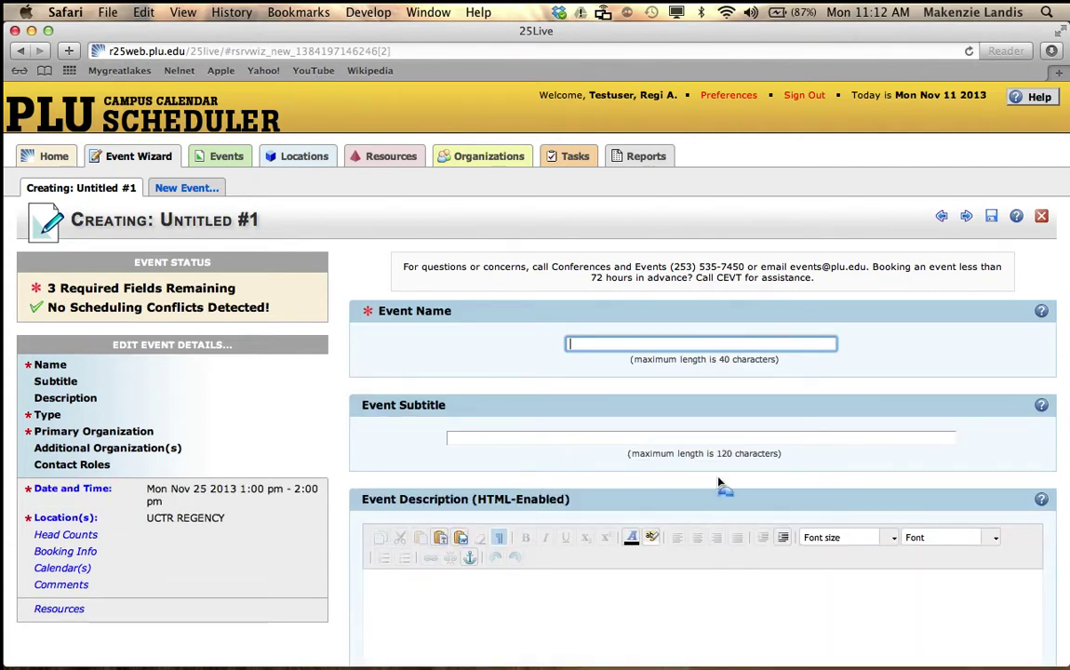
scroll(718, 479, down, 5)
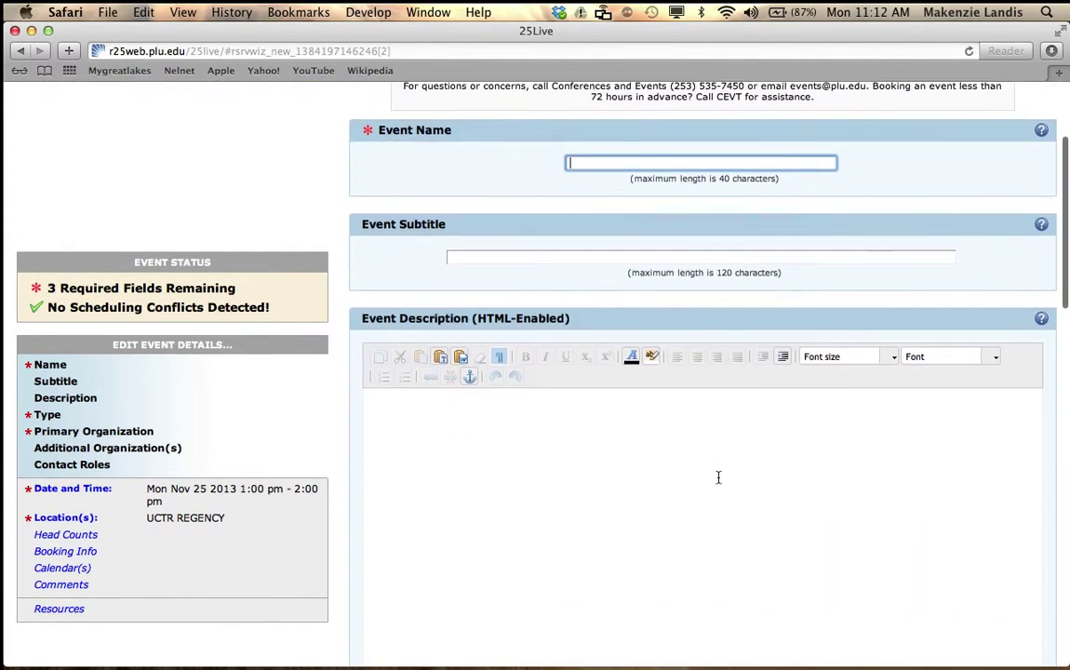
scroll(718, 477, up, 4)
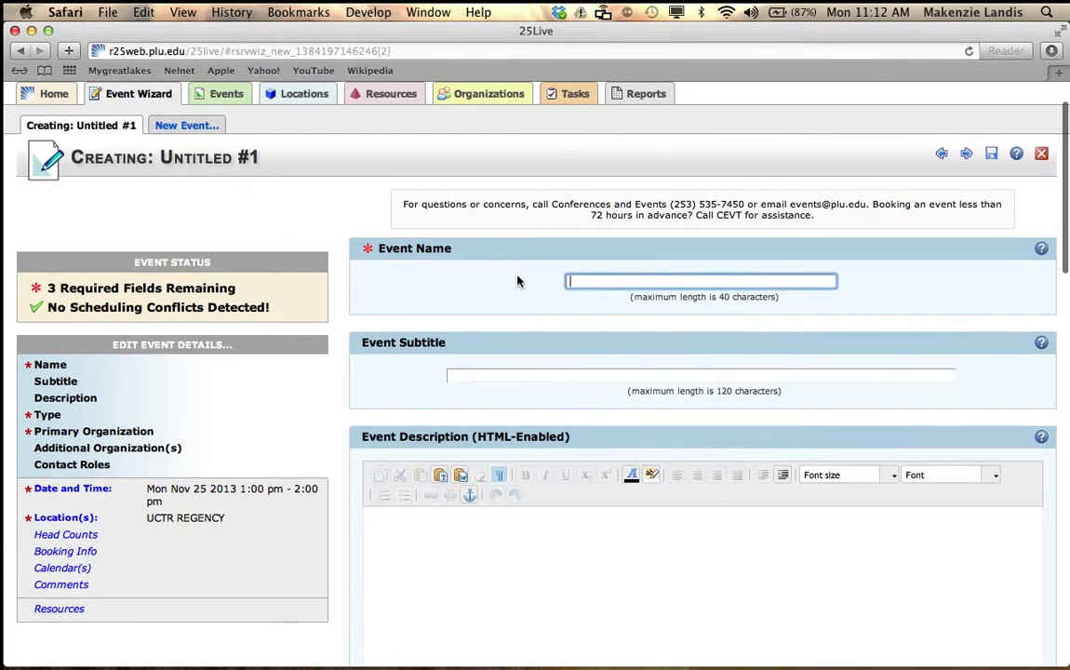
text(C)
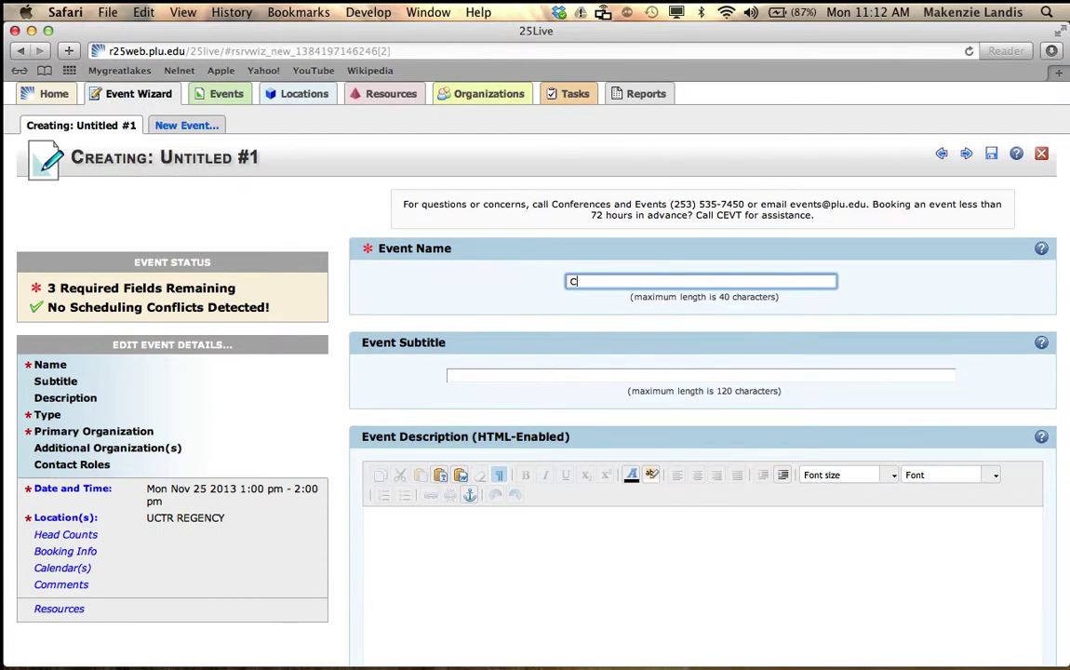
text(onference and Events Open House)
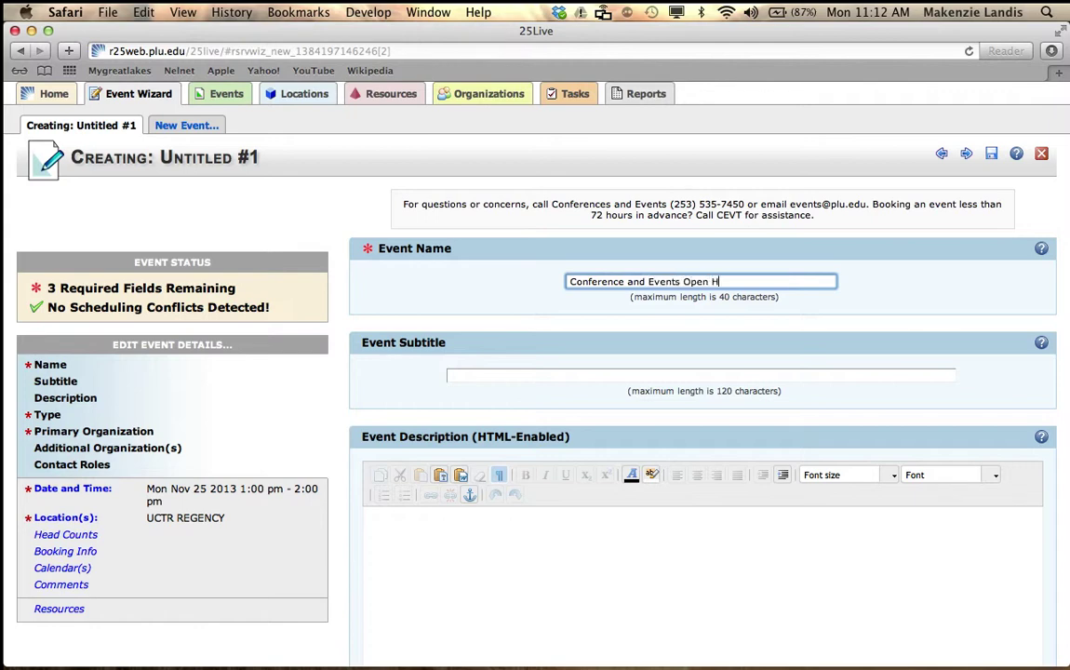
click(701, 375)
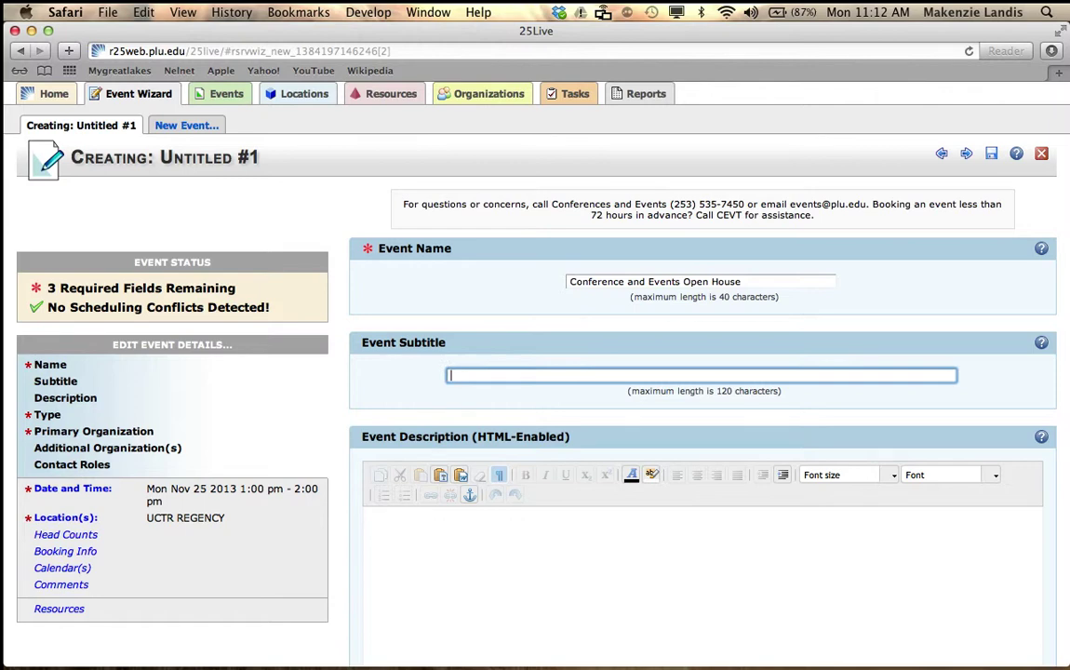
scroll(558, 372, down, 3)
click(530, 443)
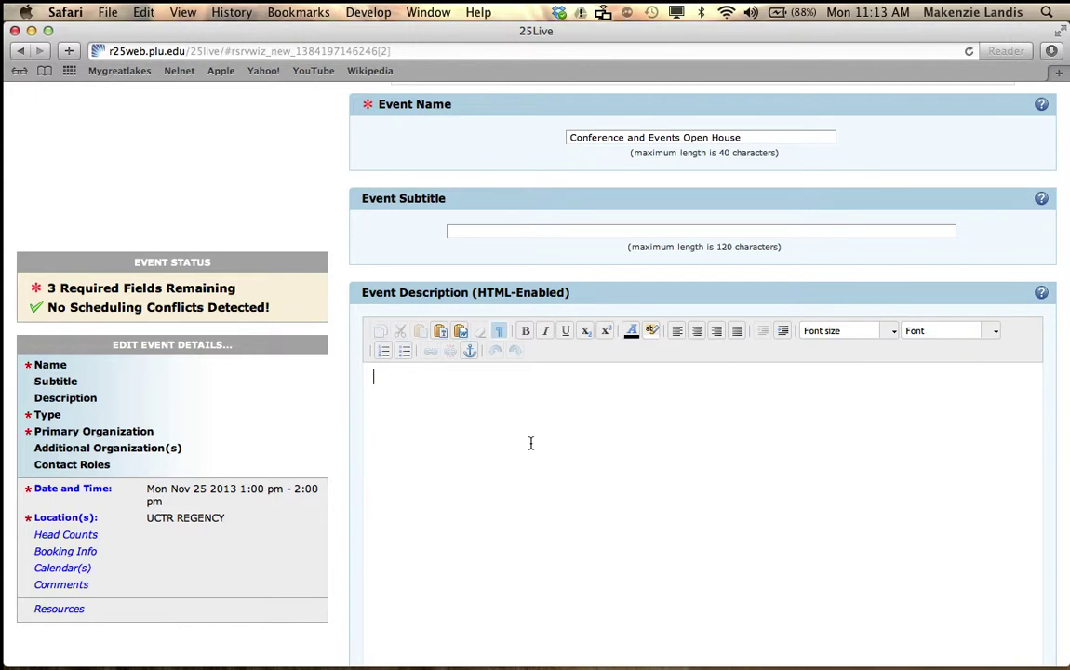
key(super+t)
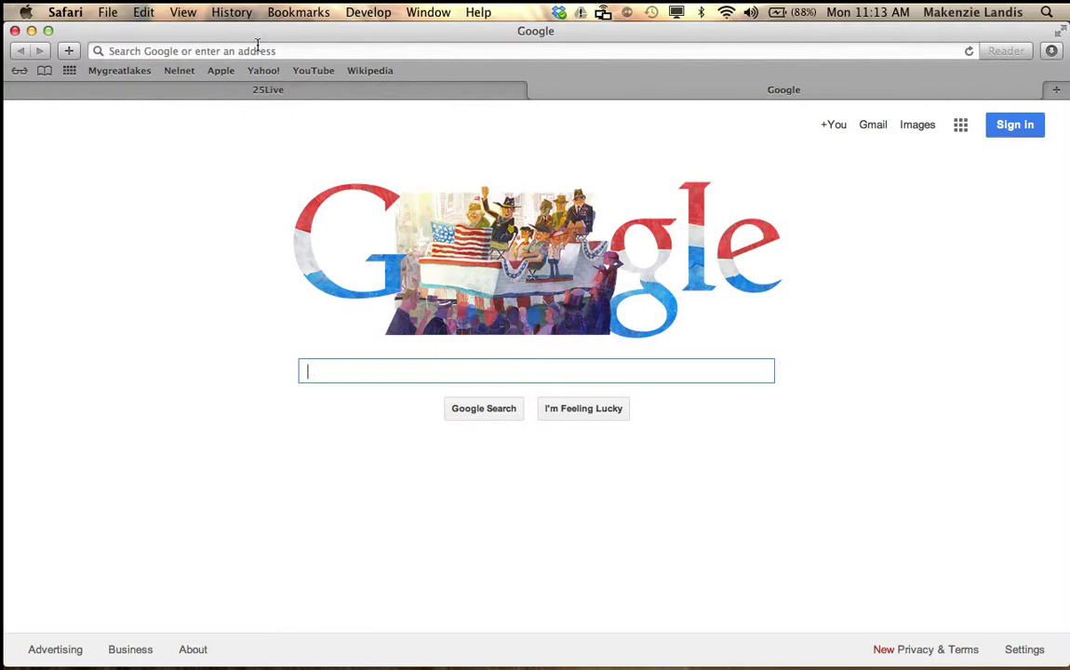
click(258, 48)
text(www.p)
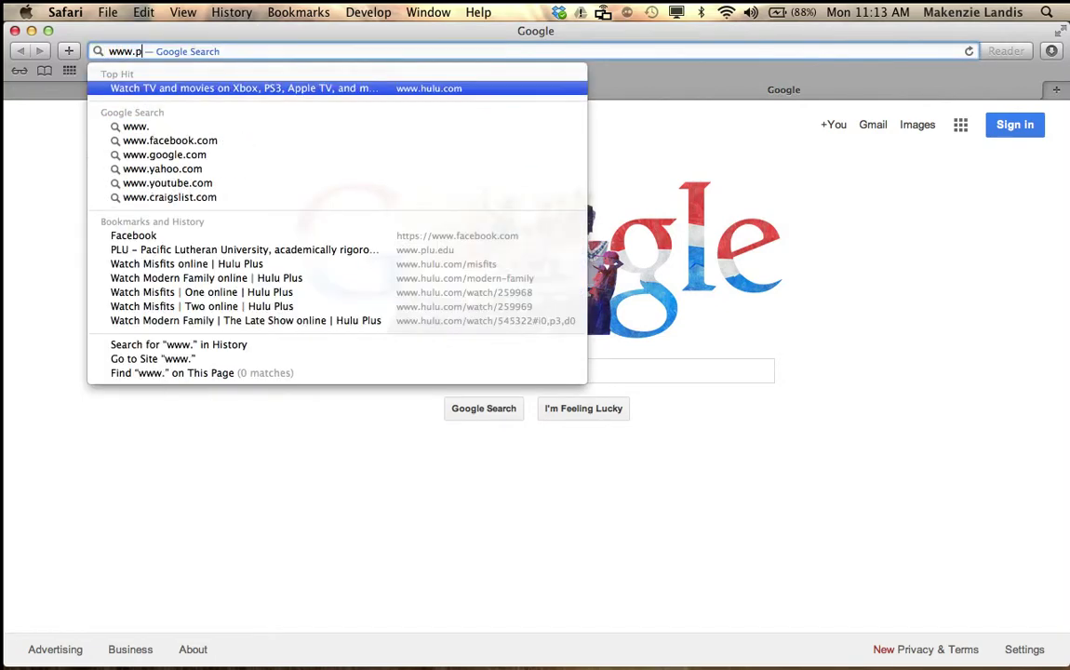
text(lu.edu)
key(Return)
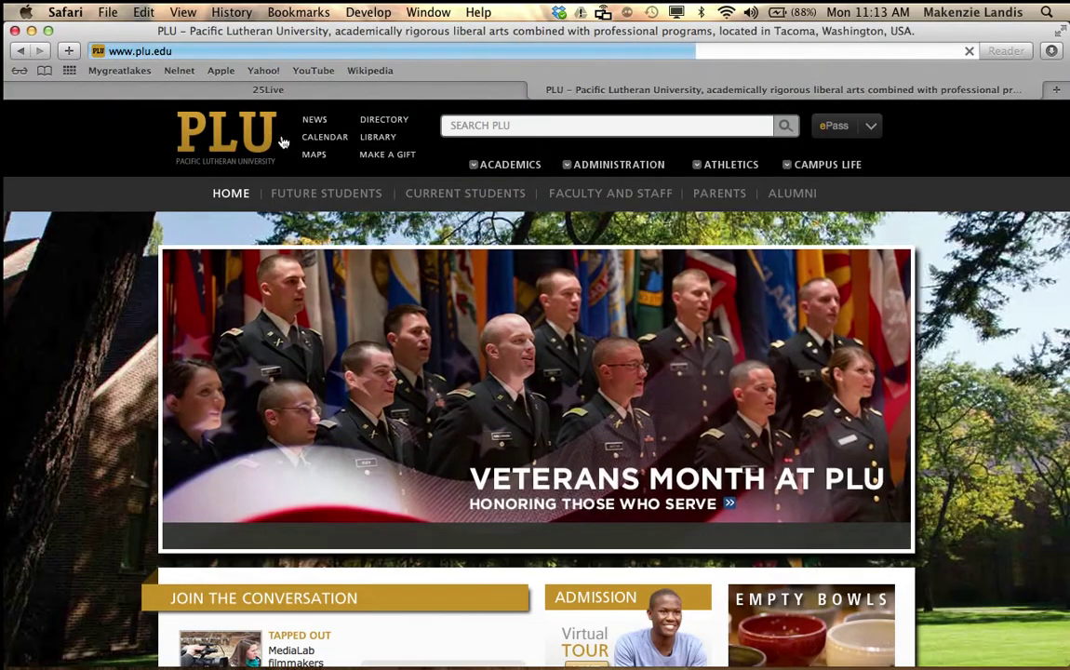
click(312, 137)
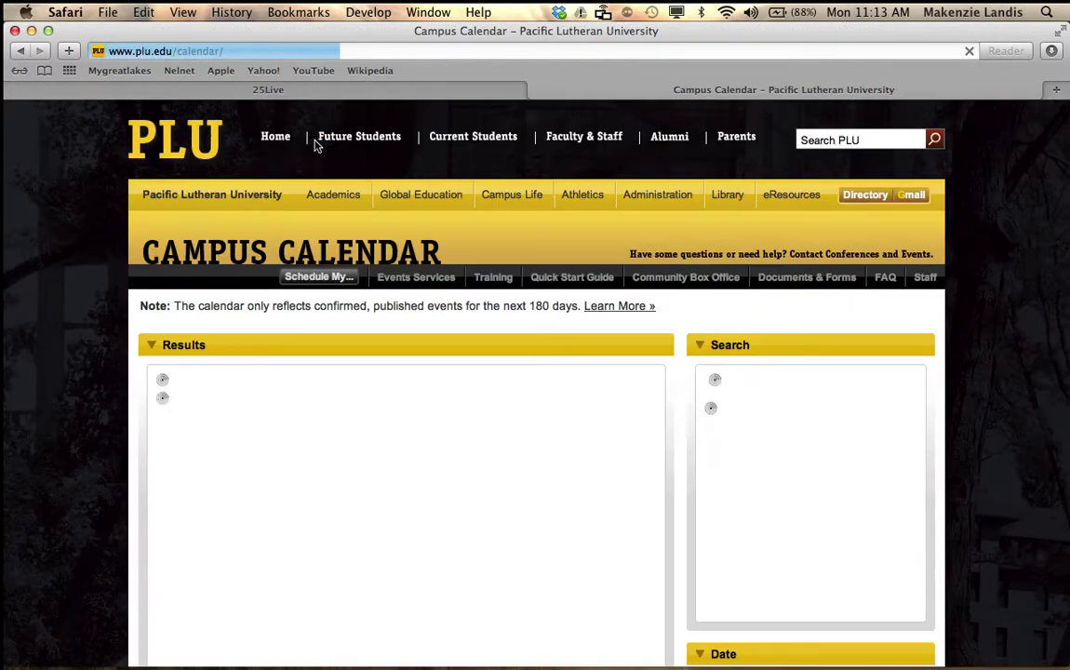
scroll(353, 382, down, 4)
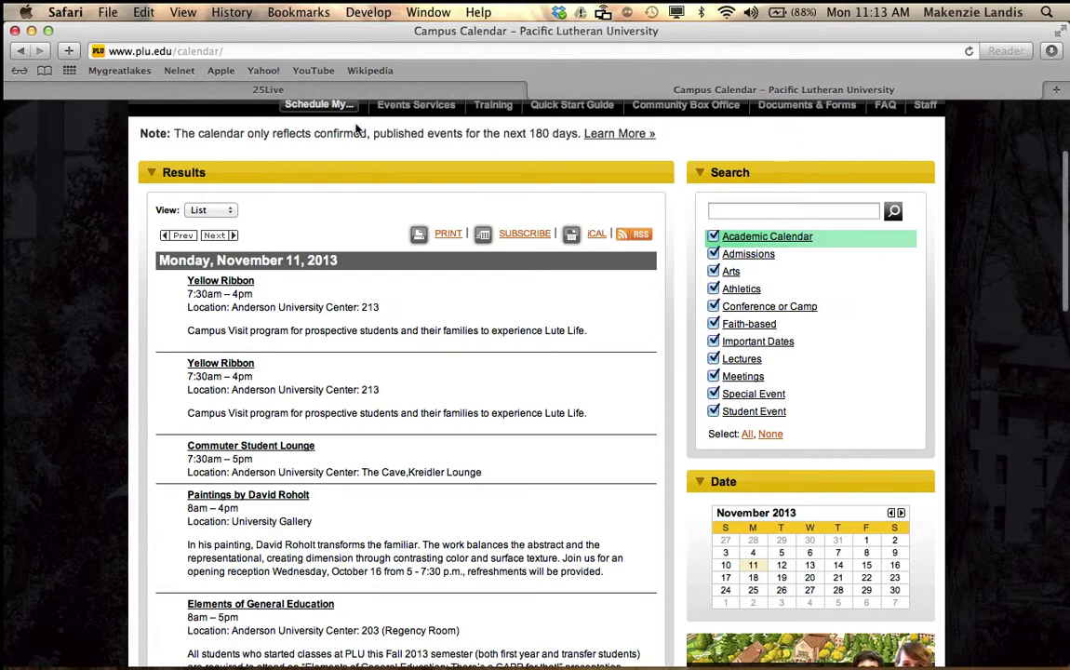
click(267, 89)
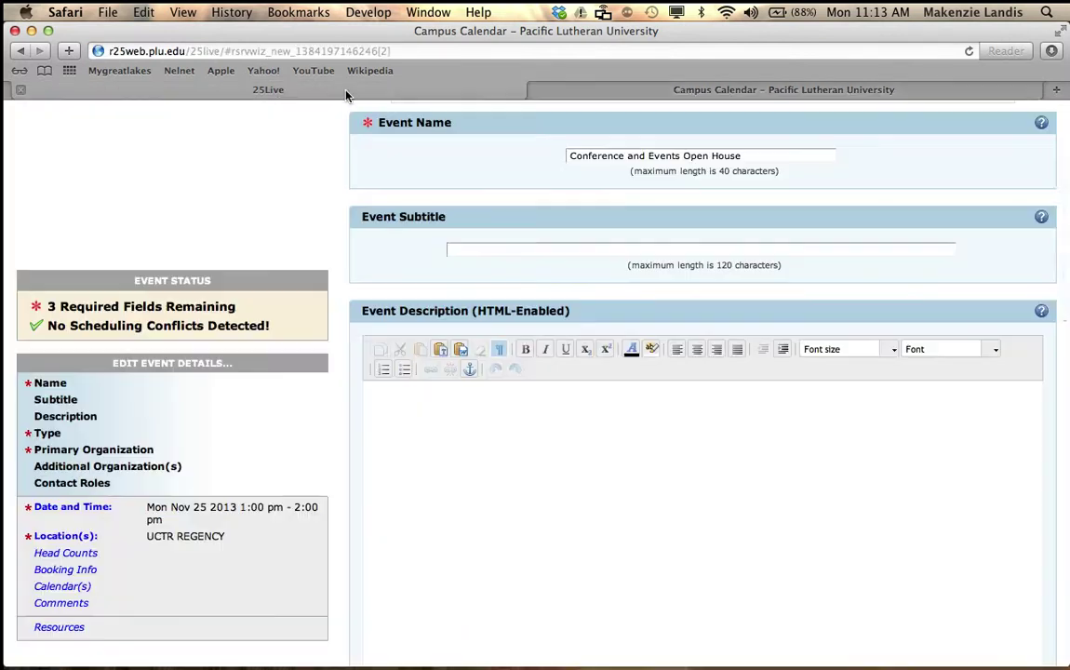
Write the description 'Open House for Event Planners to Learn about 25Live.', capitalizing 'Learn'.
click(442, 448)
text(Open House )
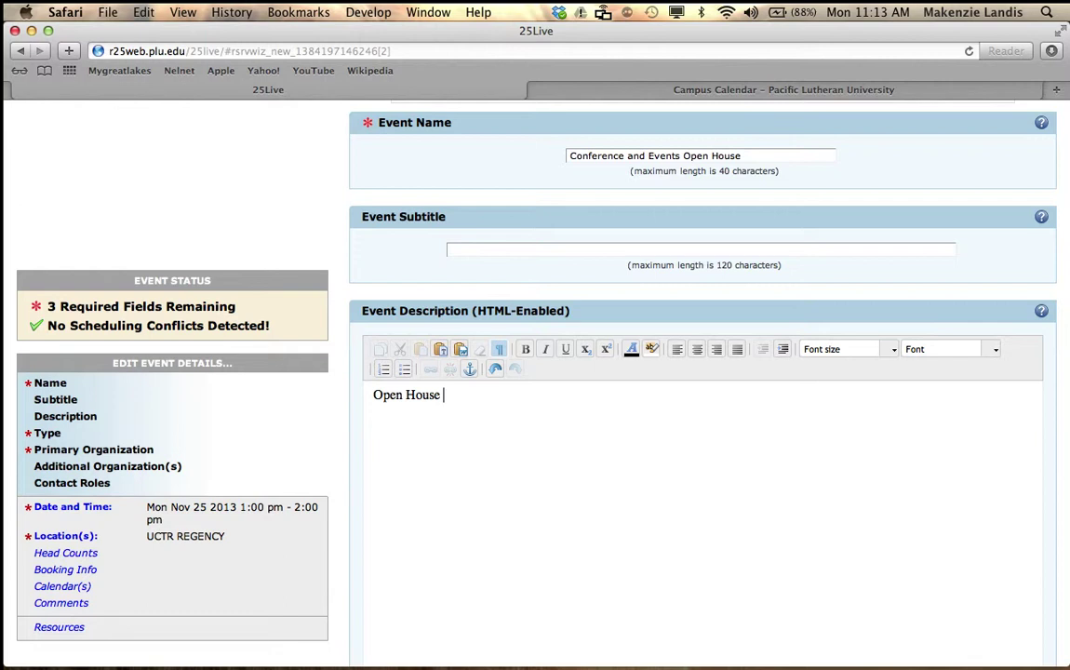
text(for Event Planners to learn a)
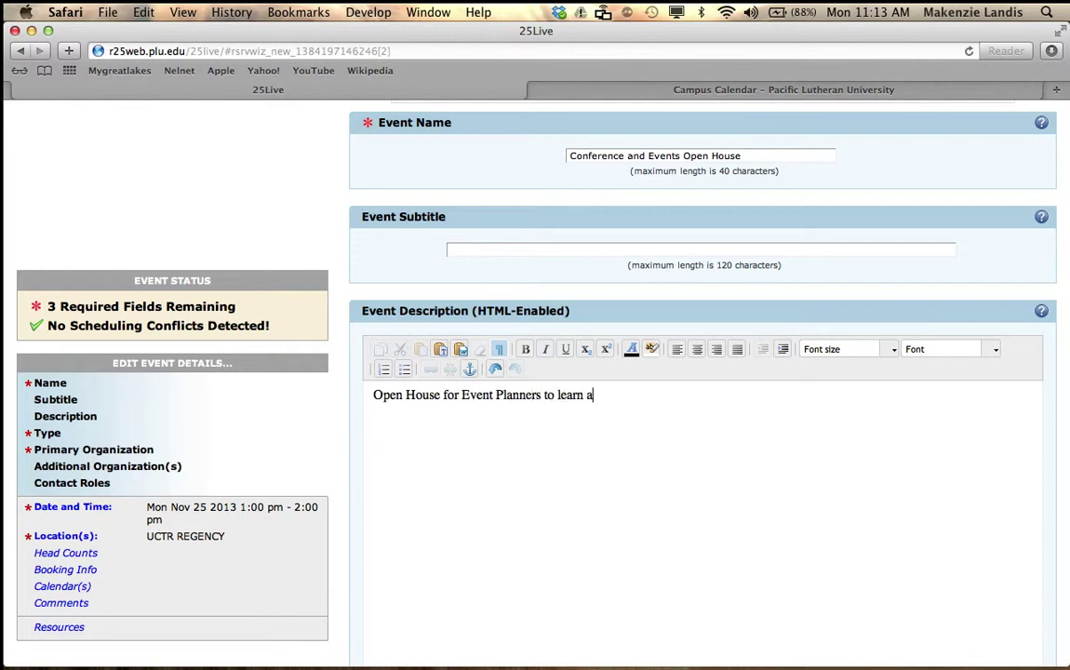
text(bout 25Live.)
scroll(521, 396, down, 2)
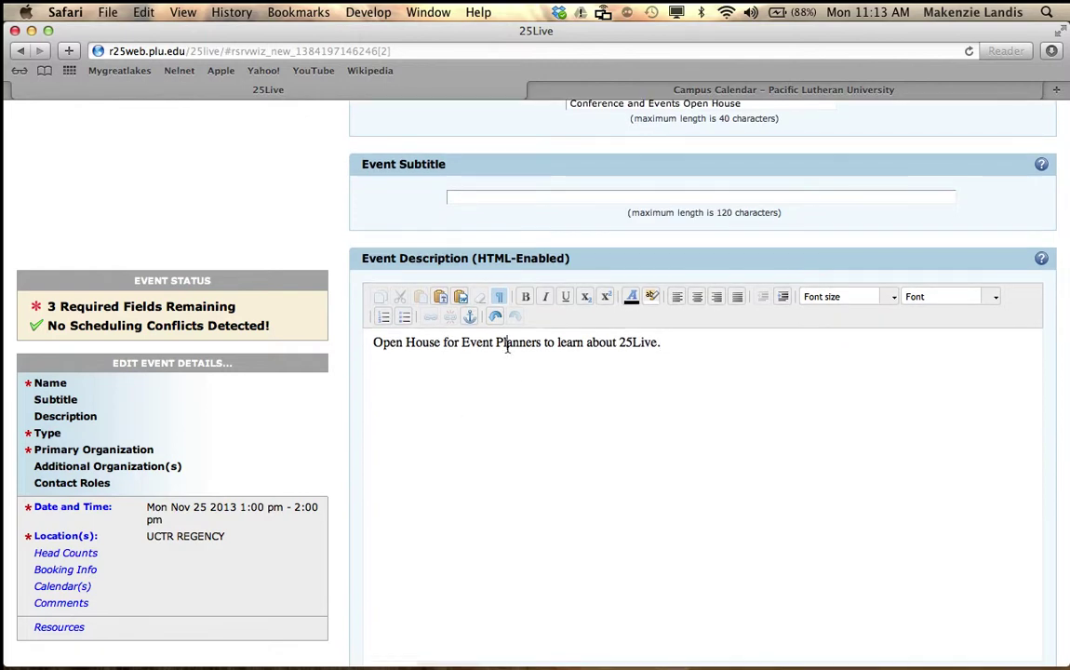
scroll(507, 347, down, 4)
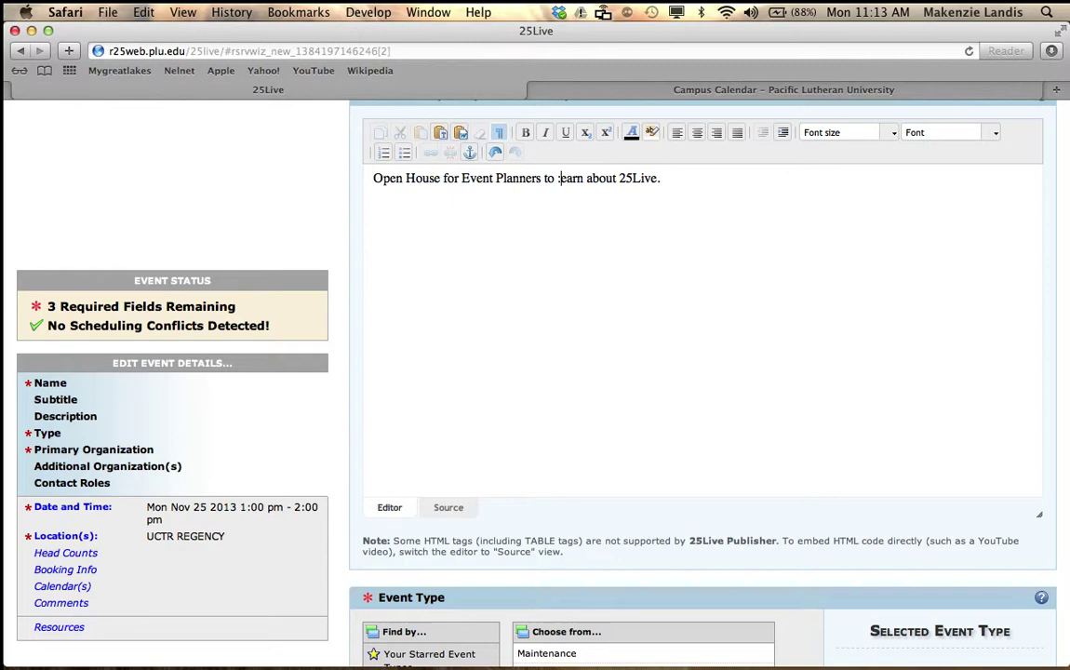
click(557, 178)
key(Delete)
key(Delete)
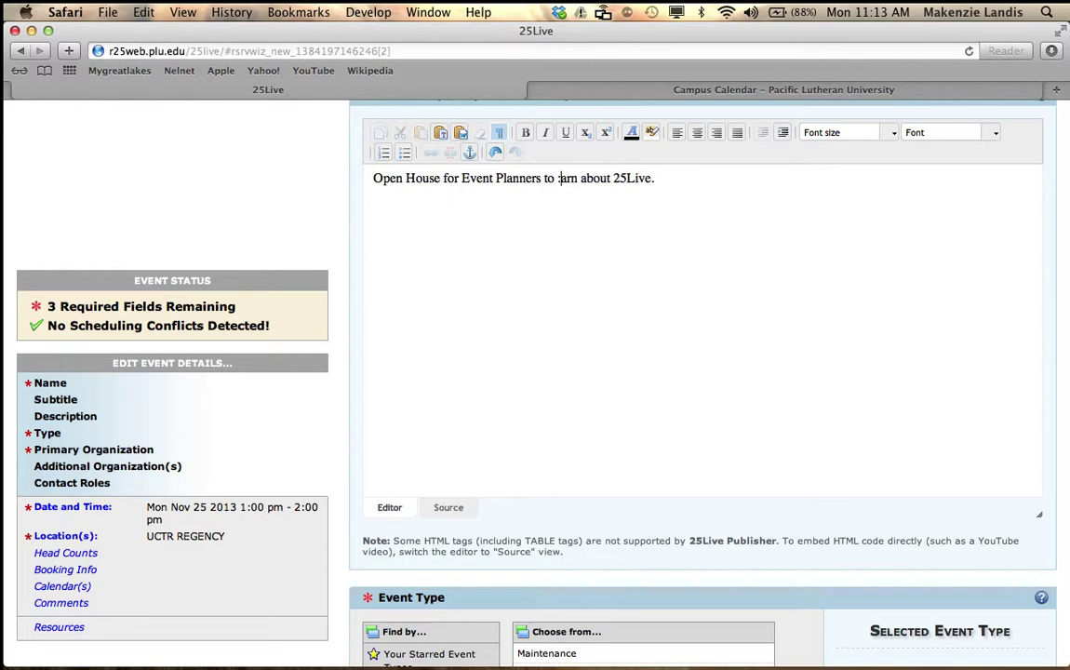
Choose Special Event from All Event Types as the event type, star it, and view starred types.
text(Le)
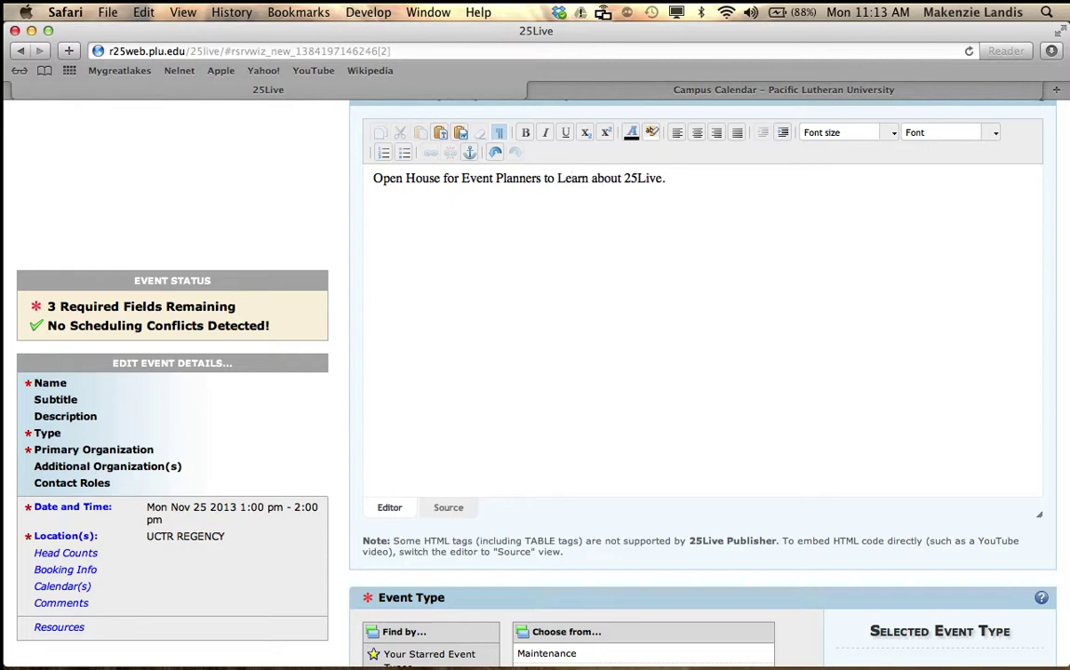
scroll(703, 372, down, 5)
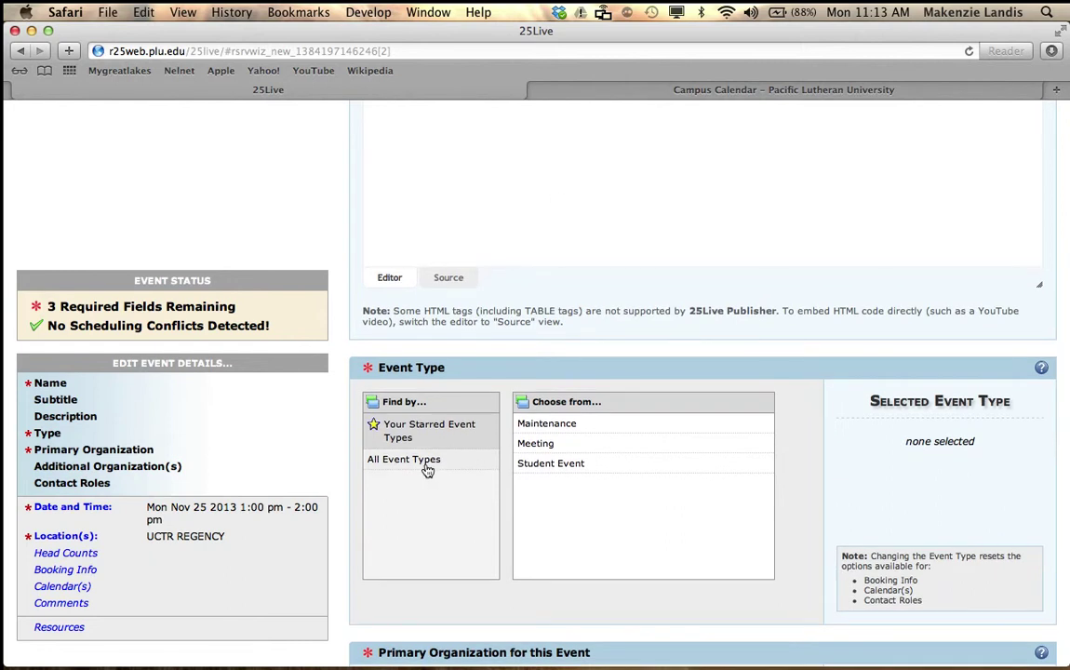
click(427, 466)
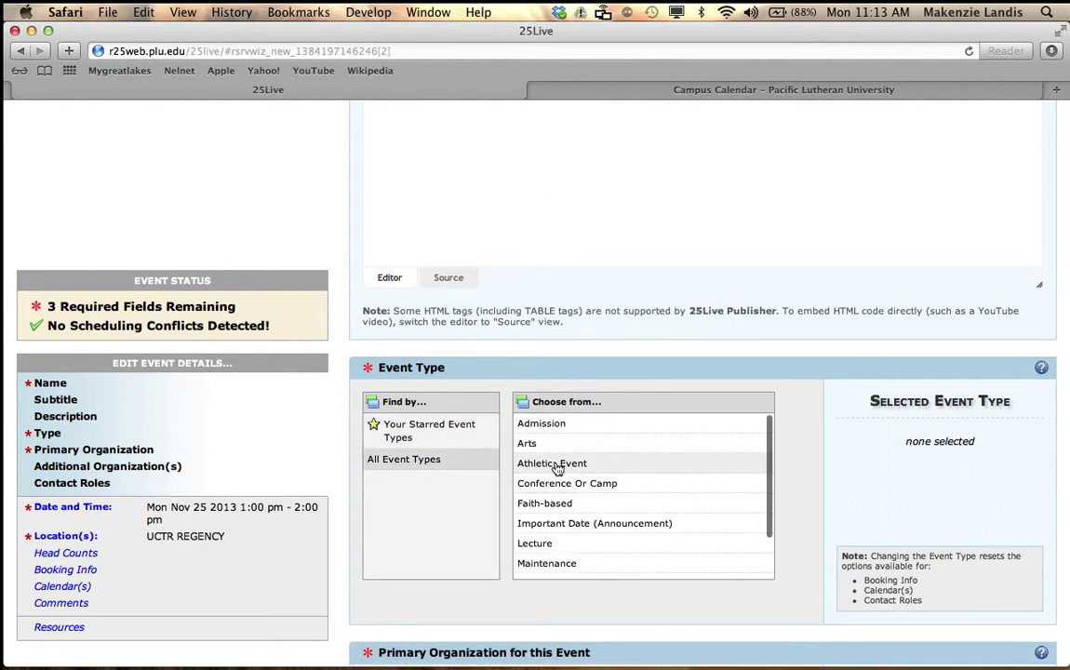
scroll(558, 467, down, 1)
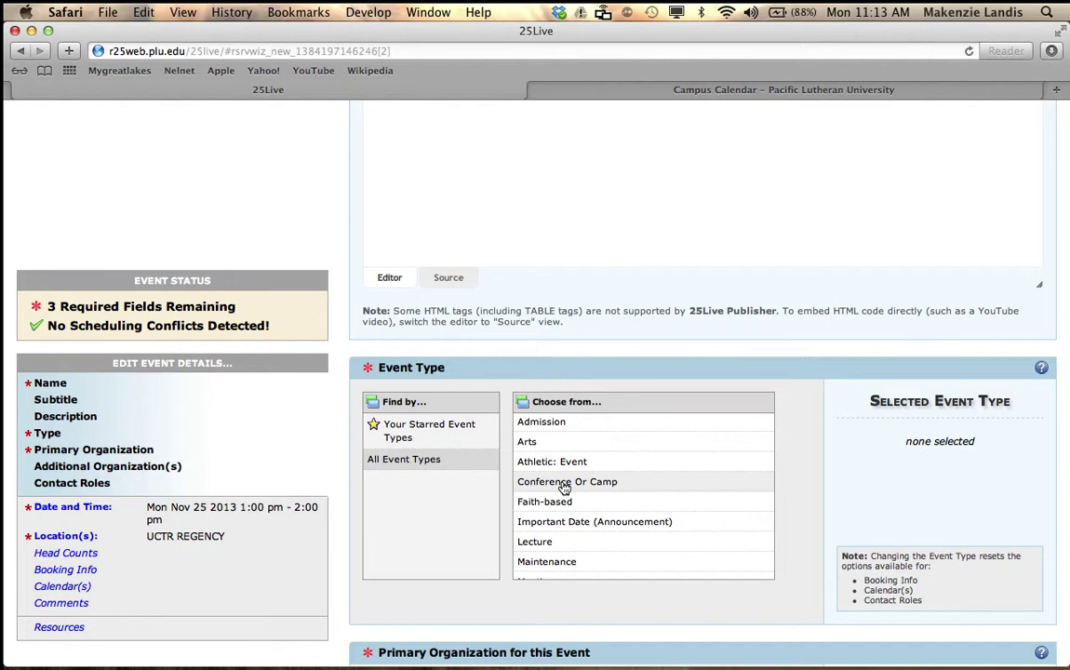
scroll(563, 498, down, 1)
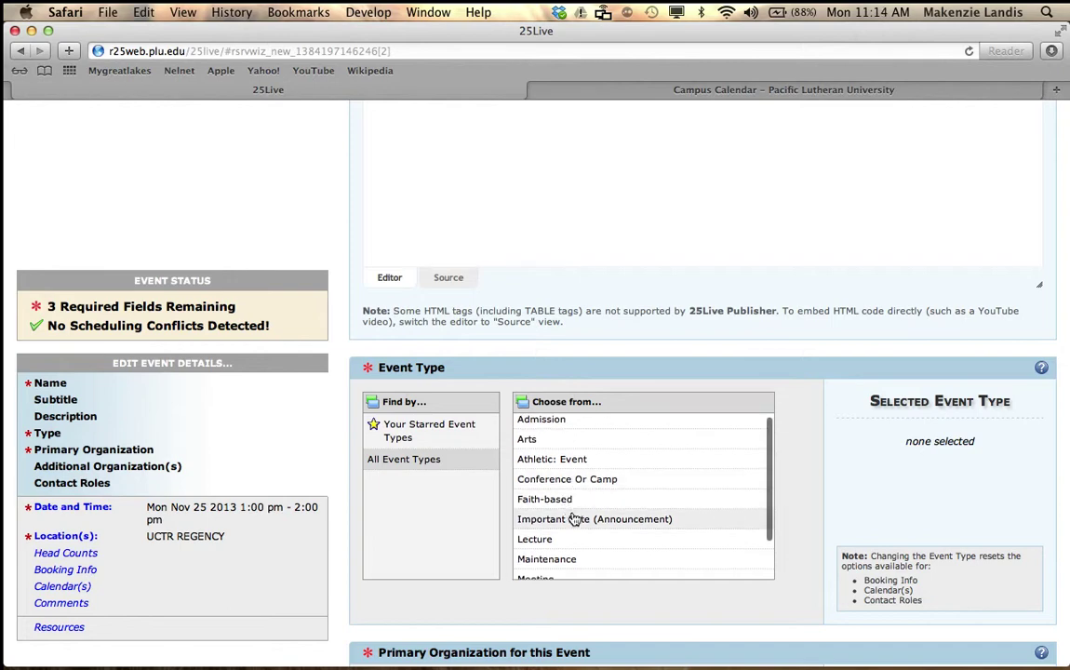
scroll(574, 519, down, 5)
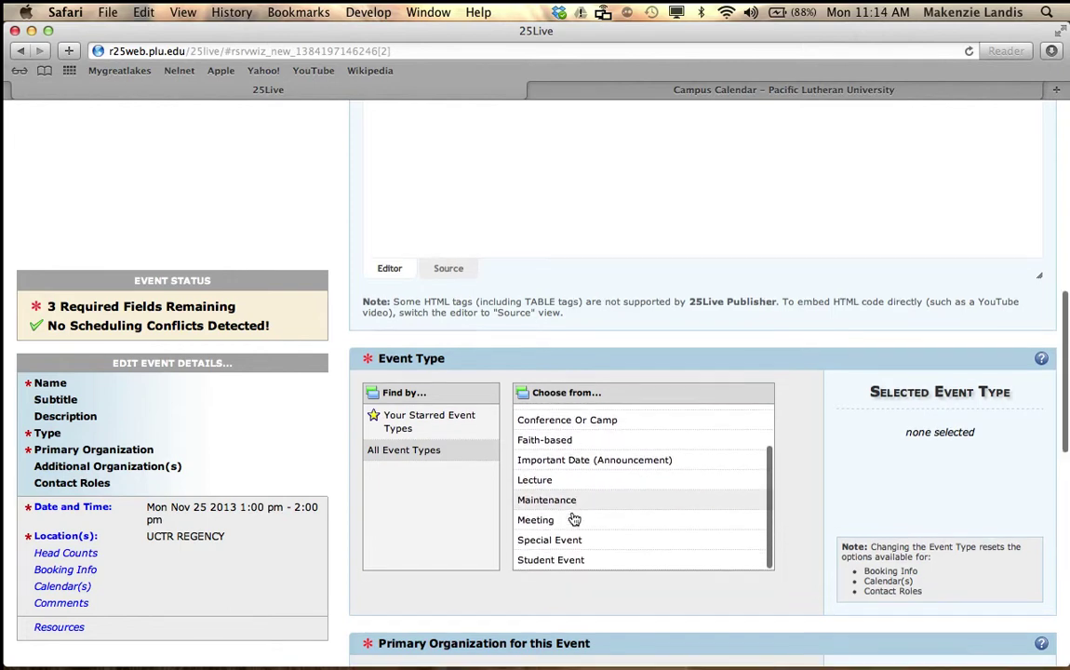
scroll(574, 519, down, 2)
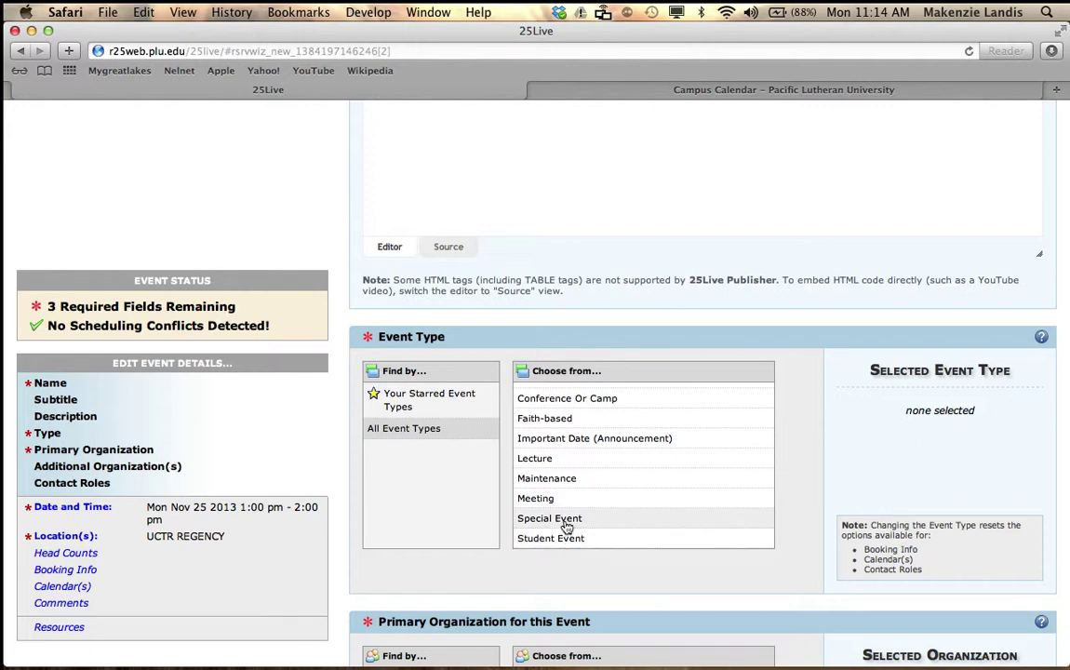
click(598, 519)
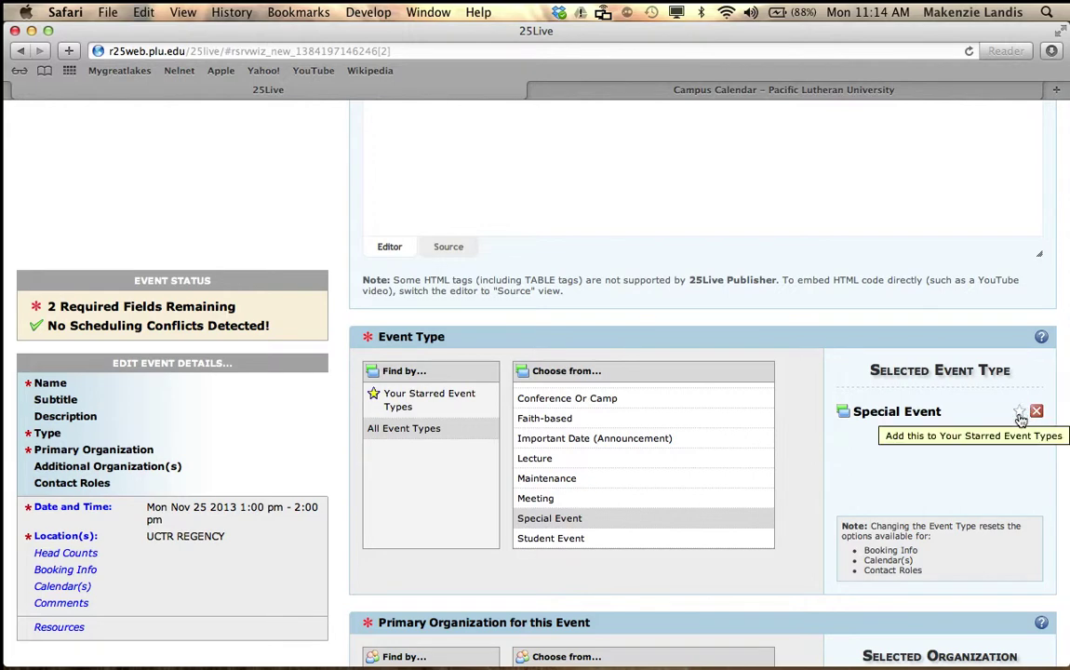
click(1020, 412)
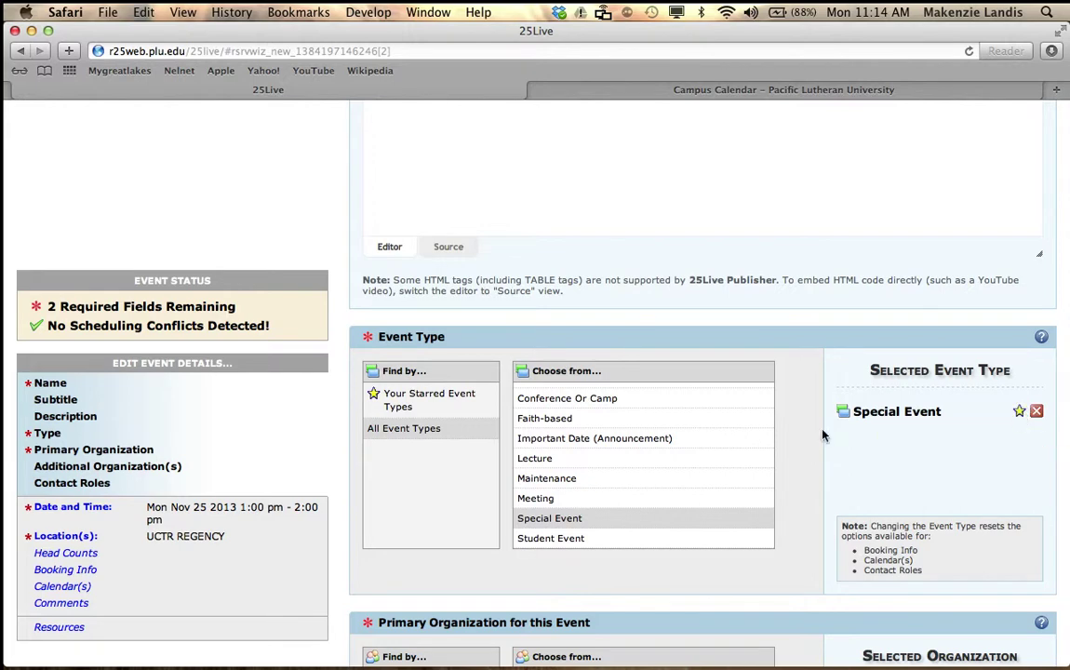
click(421, 404)
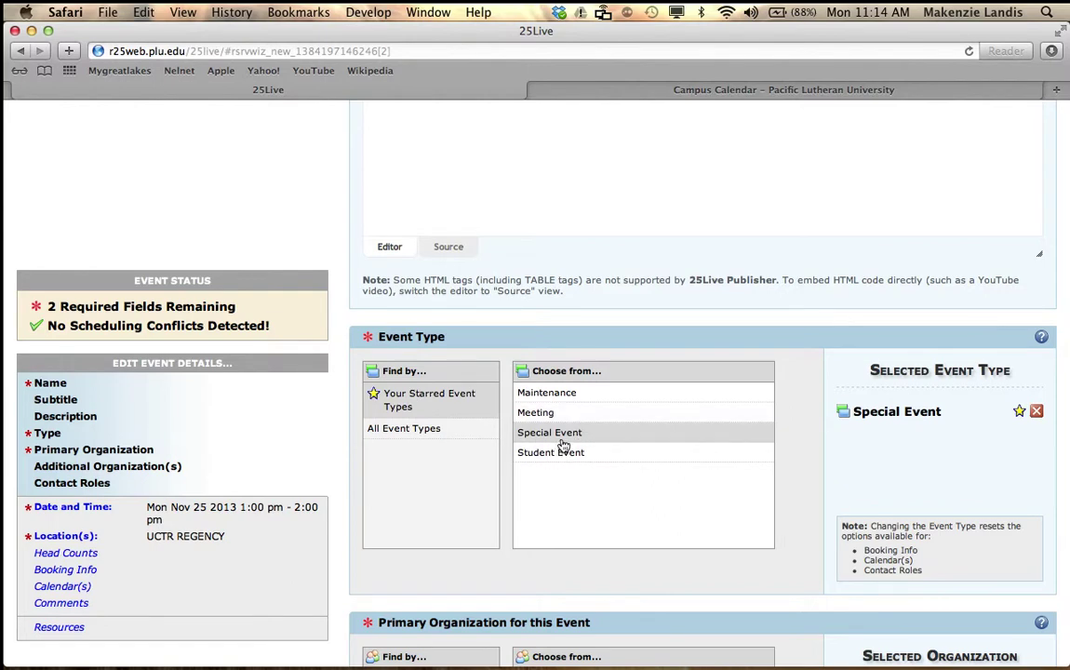
scroll(563, 446, down, 5)
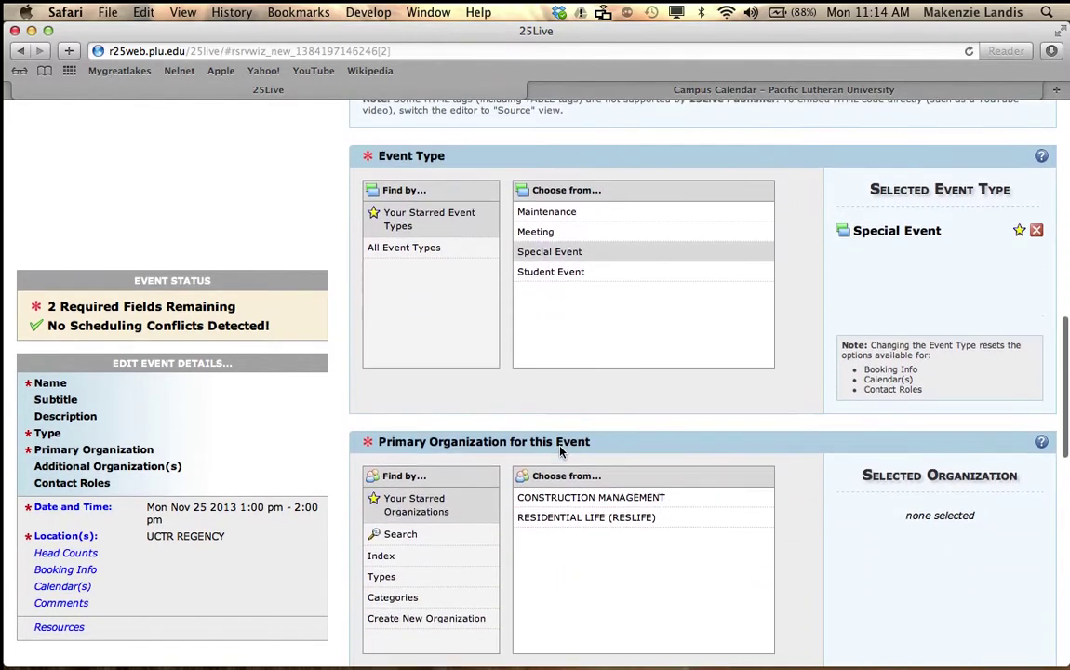
Pick CONFERENCES & EVENTS from the A-D organization index as primary organization, then show starred organizations.
scroll(562, 452, down, 2)
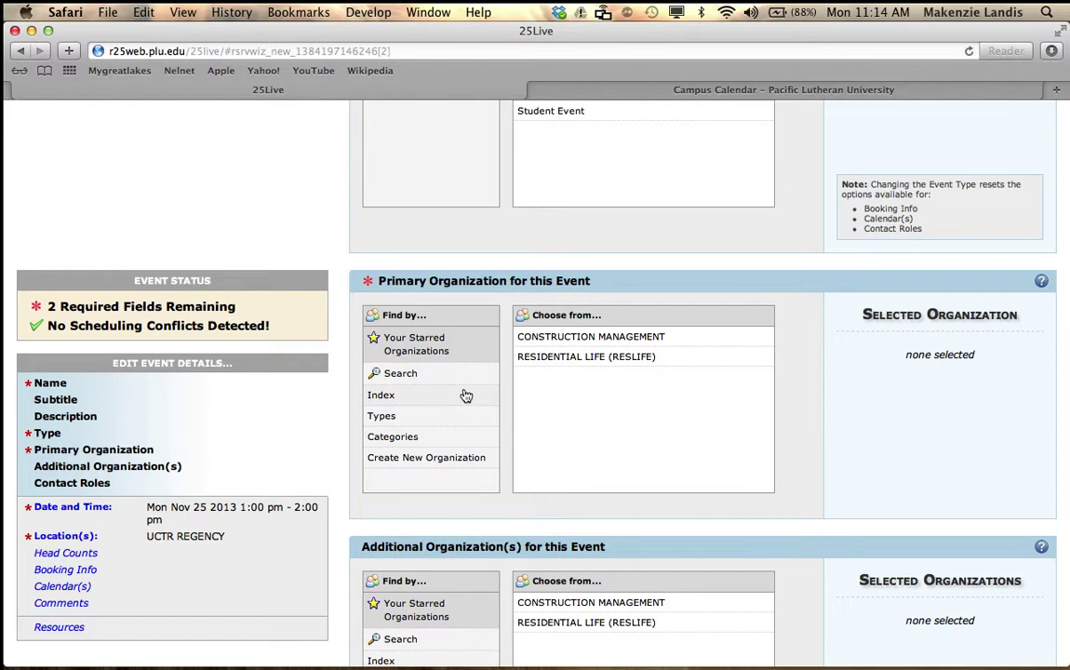
click(387, 396)
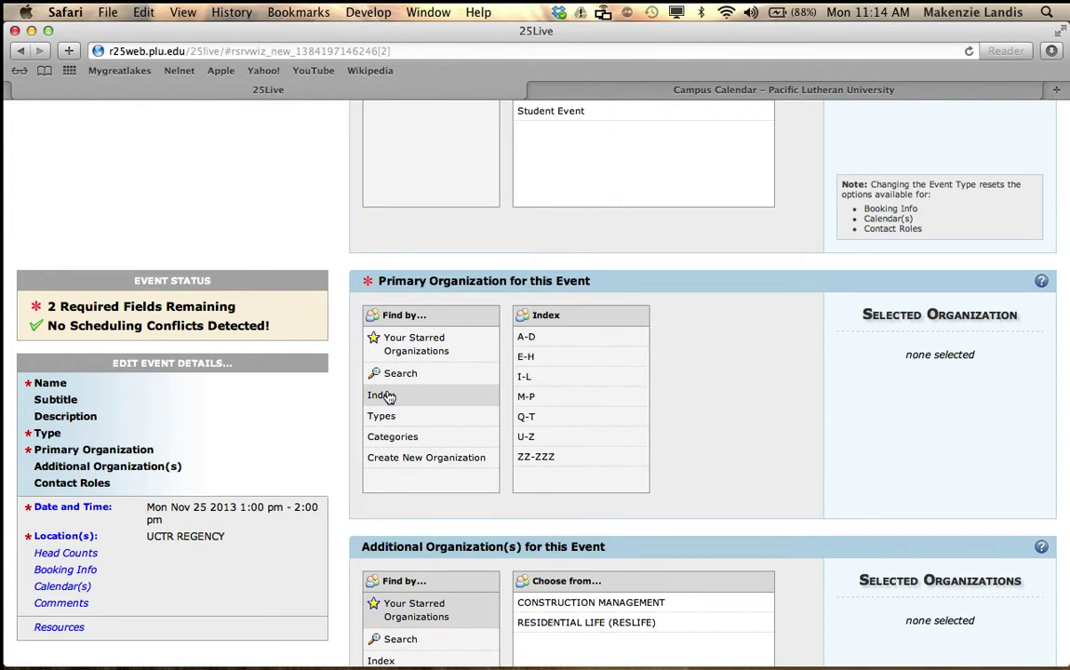
click(529, 337)
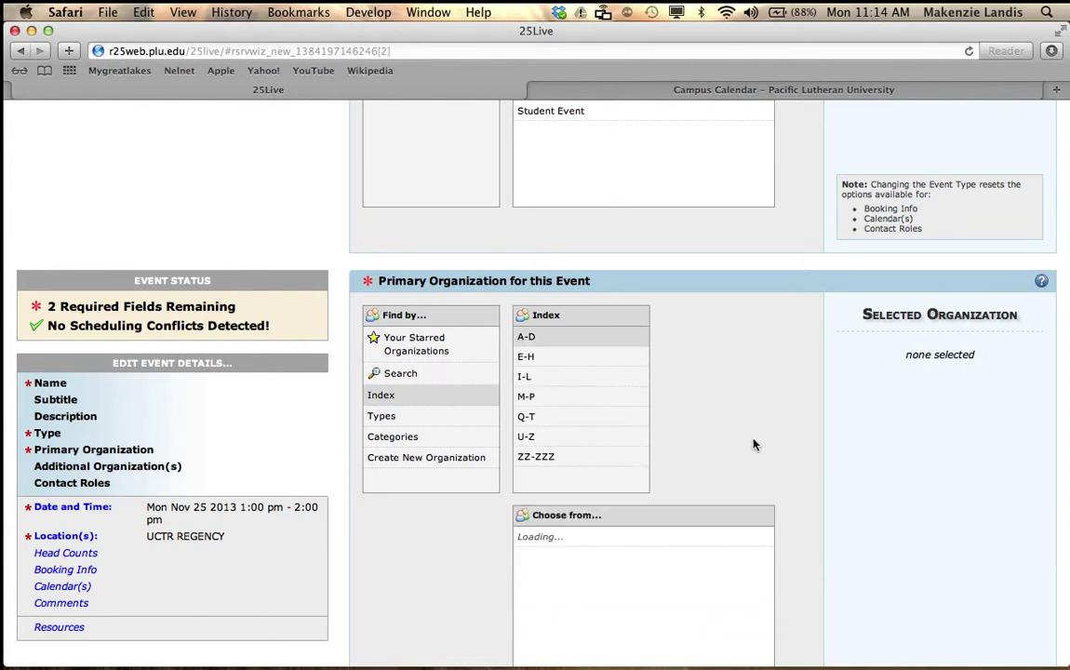
scroll(735, 483, down, 2)
scroll(706, 534, down, 15)
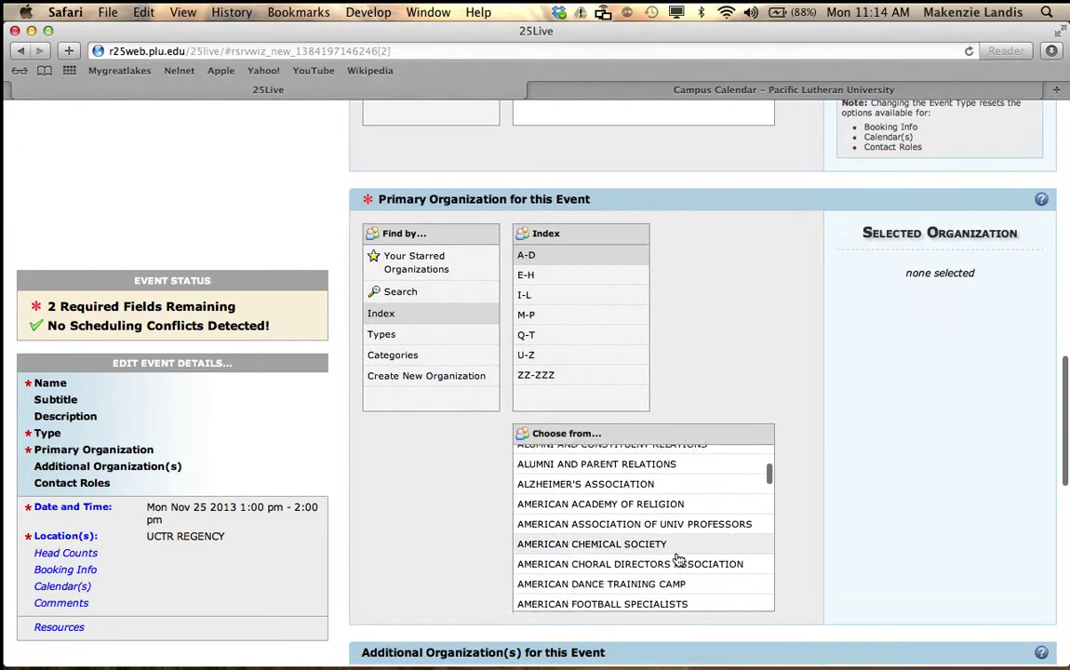
scroll(676, 552, down, 10)
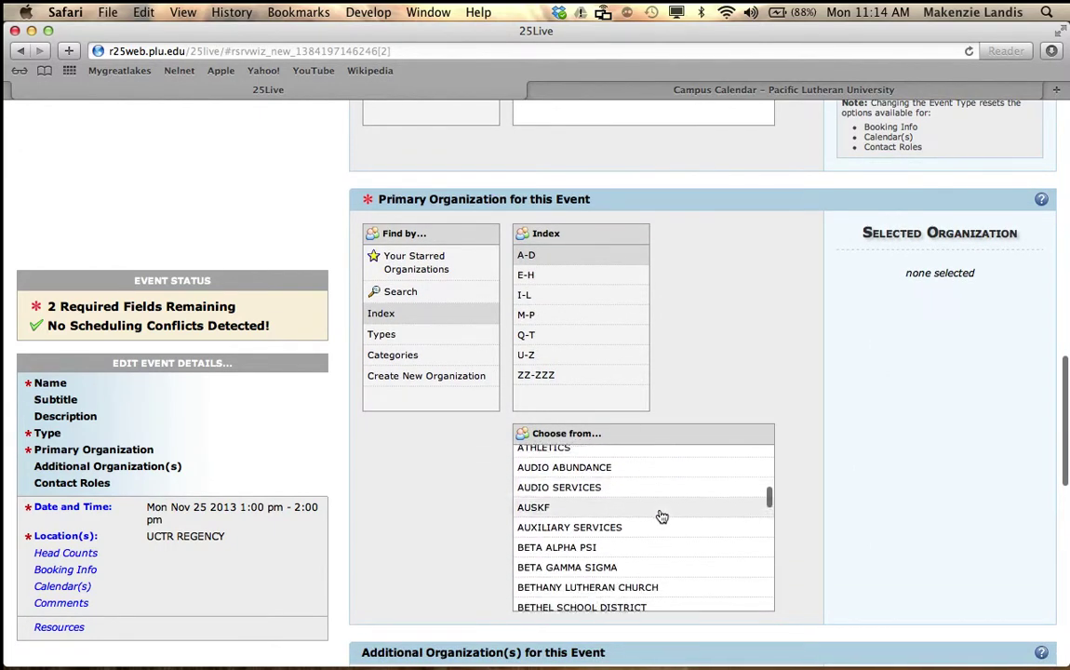
scroll(661, 516, down, 10)
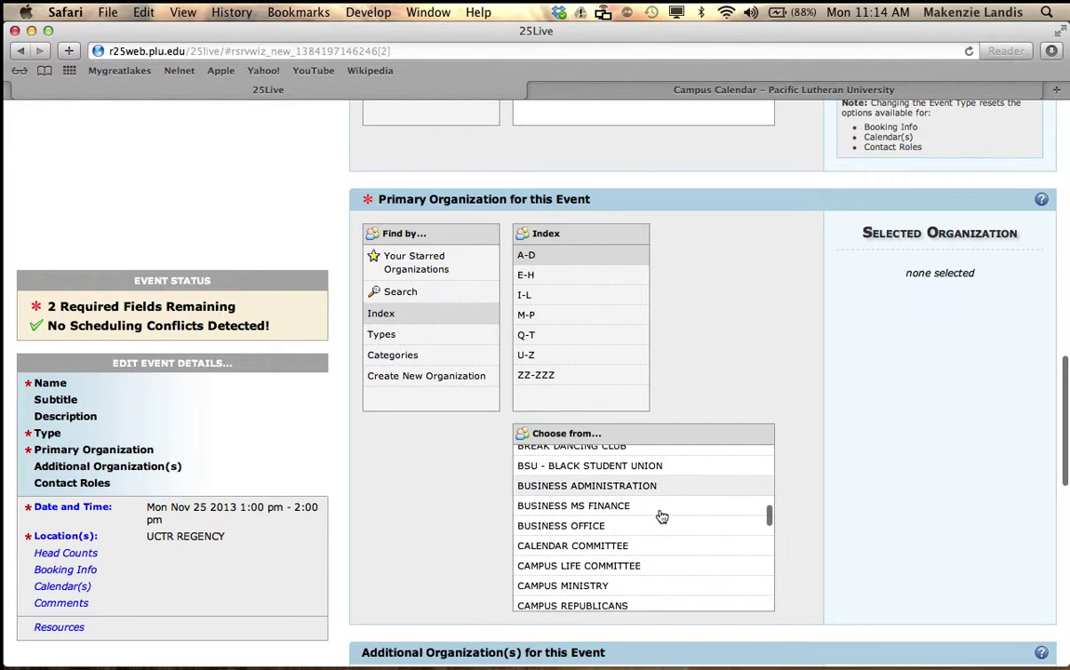
scroll(661, 515, down, 6)
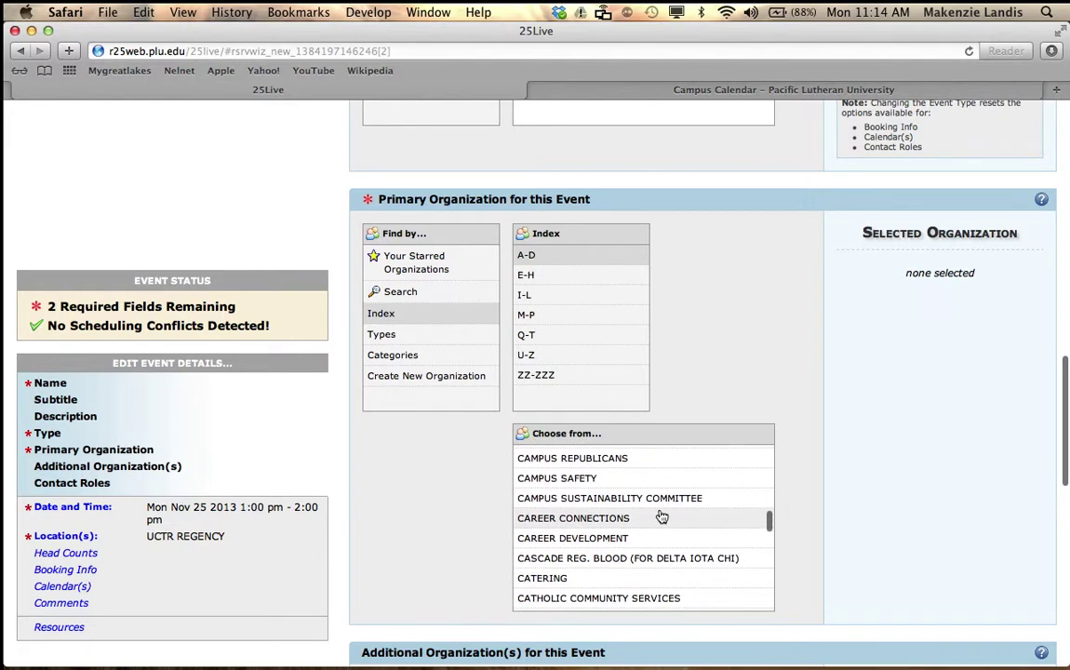
scroll(662, 516, down, 10)
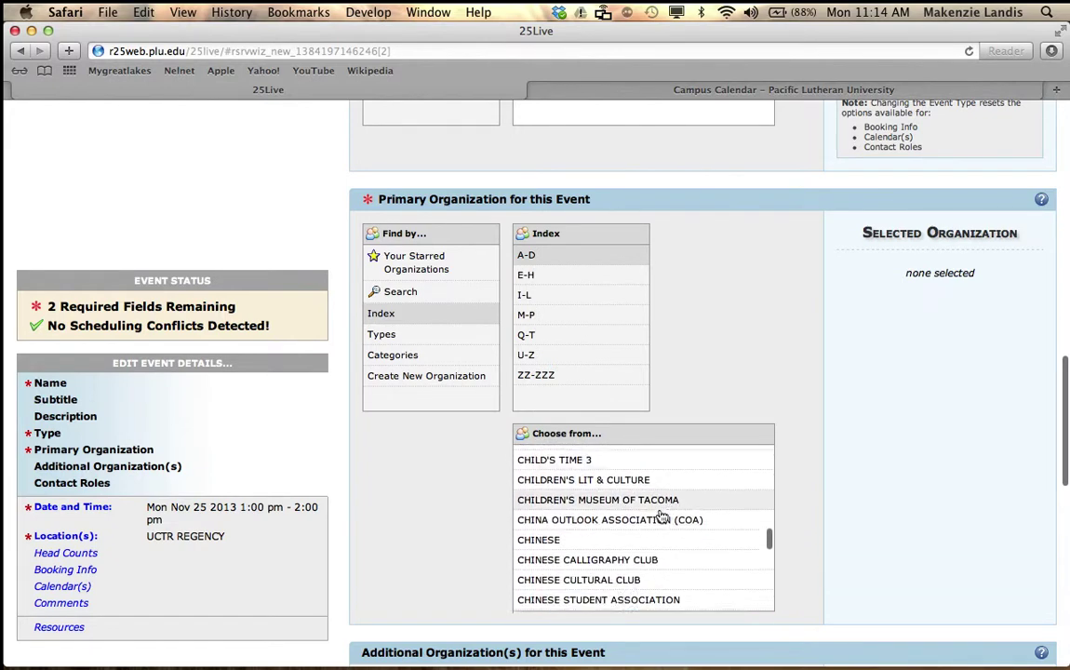
scroll(661, 516, down, 8)
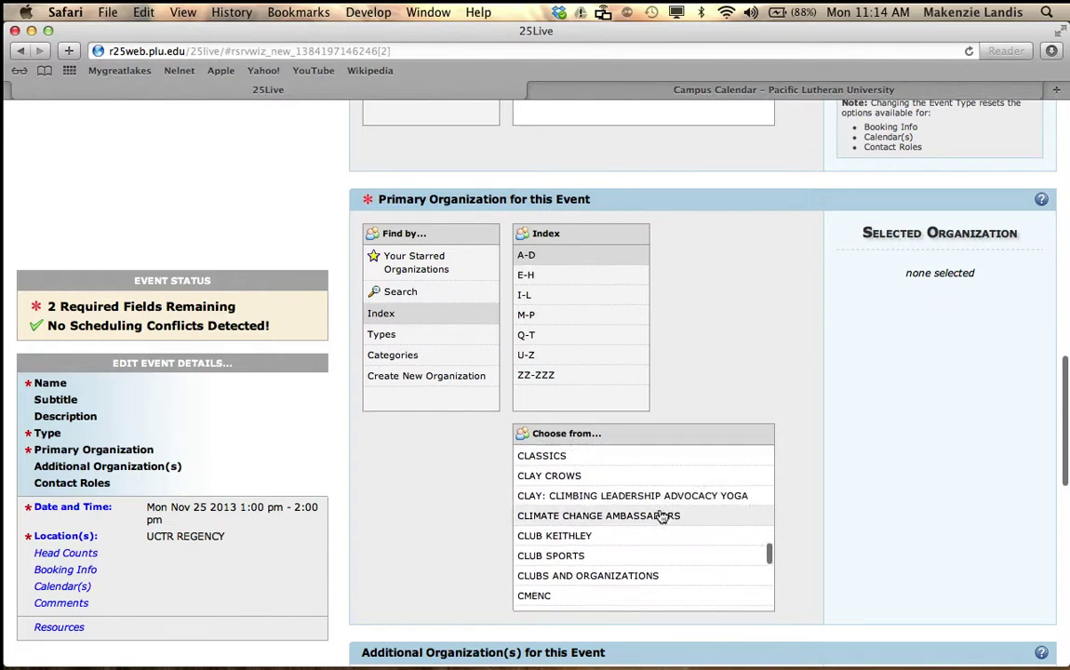
scroll(661, 515, down, 10)
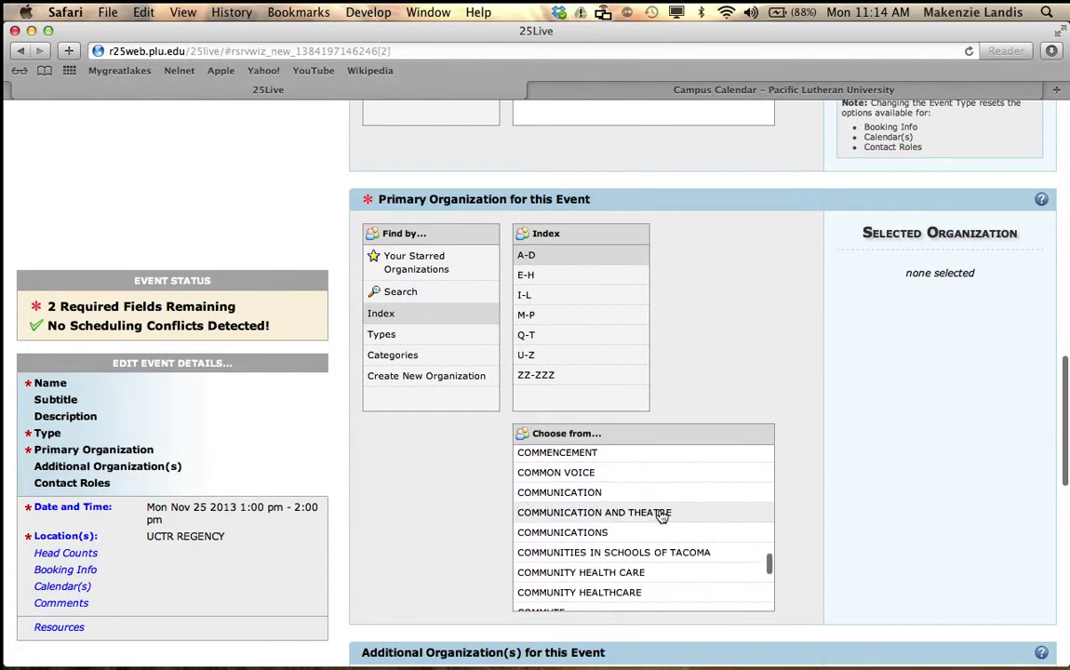
scroll(661, 516, down, 5)
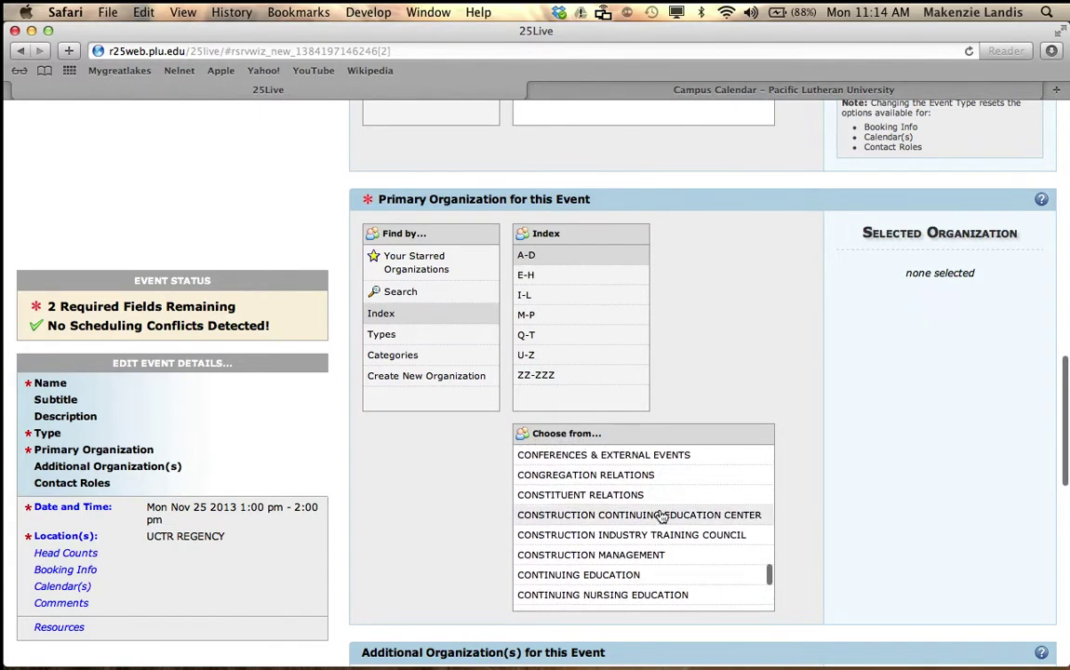
click(633, 470)
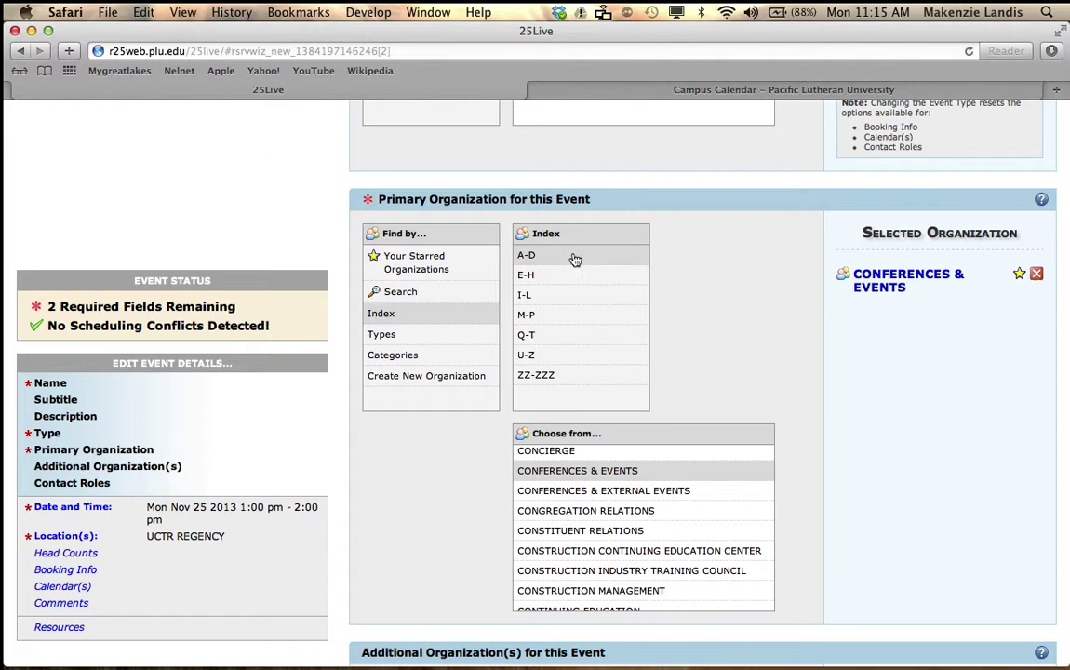
click(456, 269)
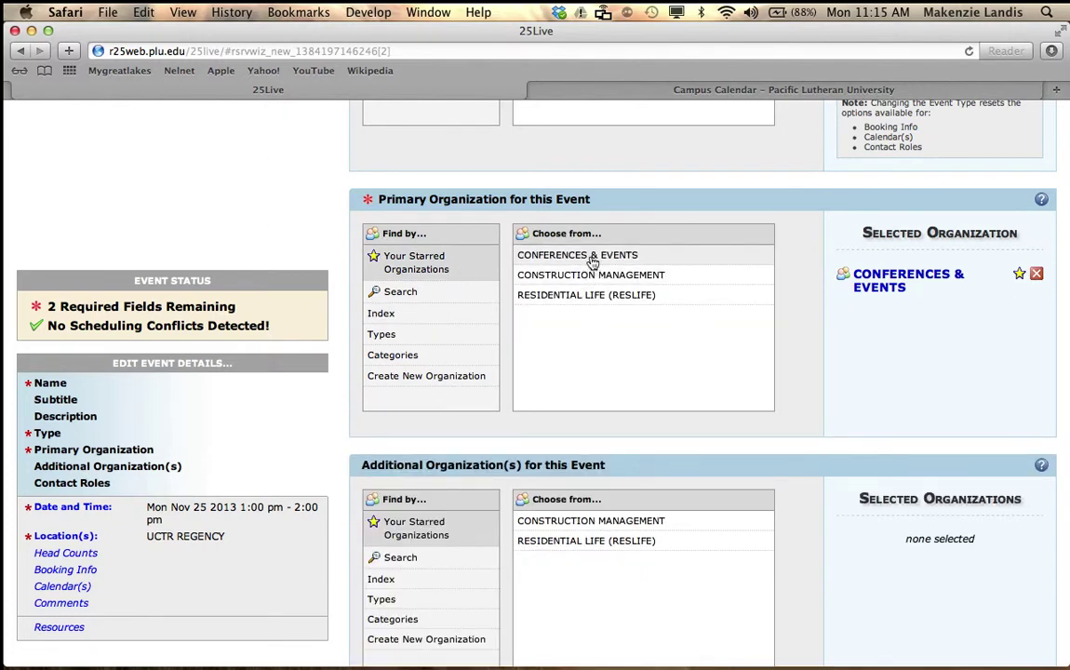
Add AUXILIARY SERVICES from the A-D organization index as an additional organization.
scroll(592, 262, down, 4)
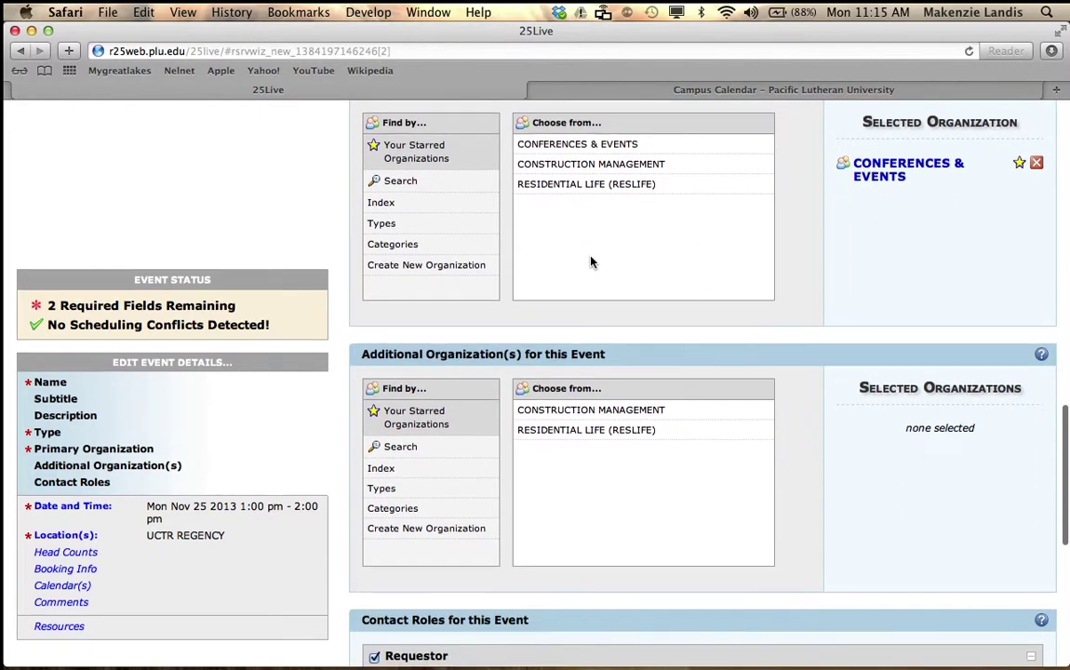
scroll(590, 262, down, 1)
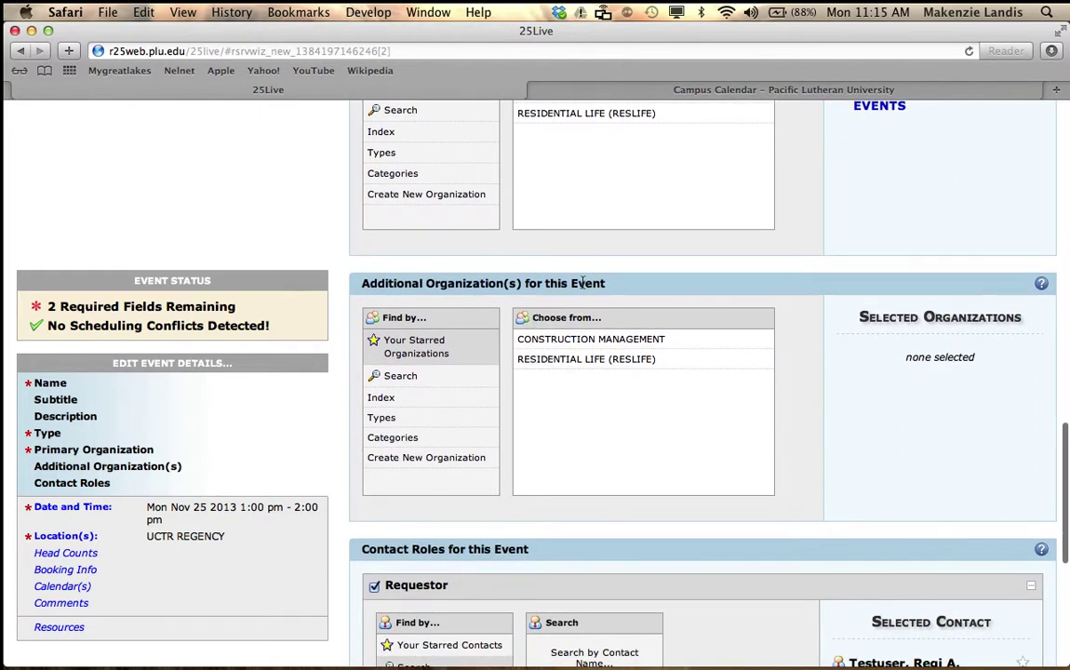
click(441, 402)
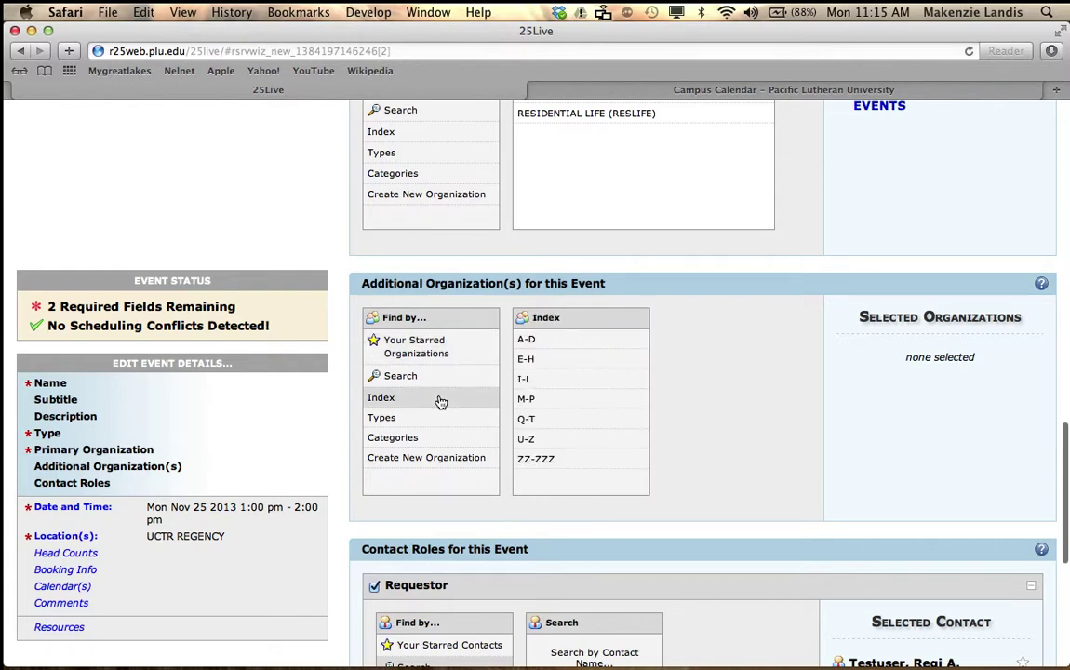
click(527, 339)
scroll(630, 479, down, 2)
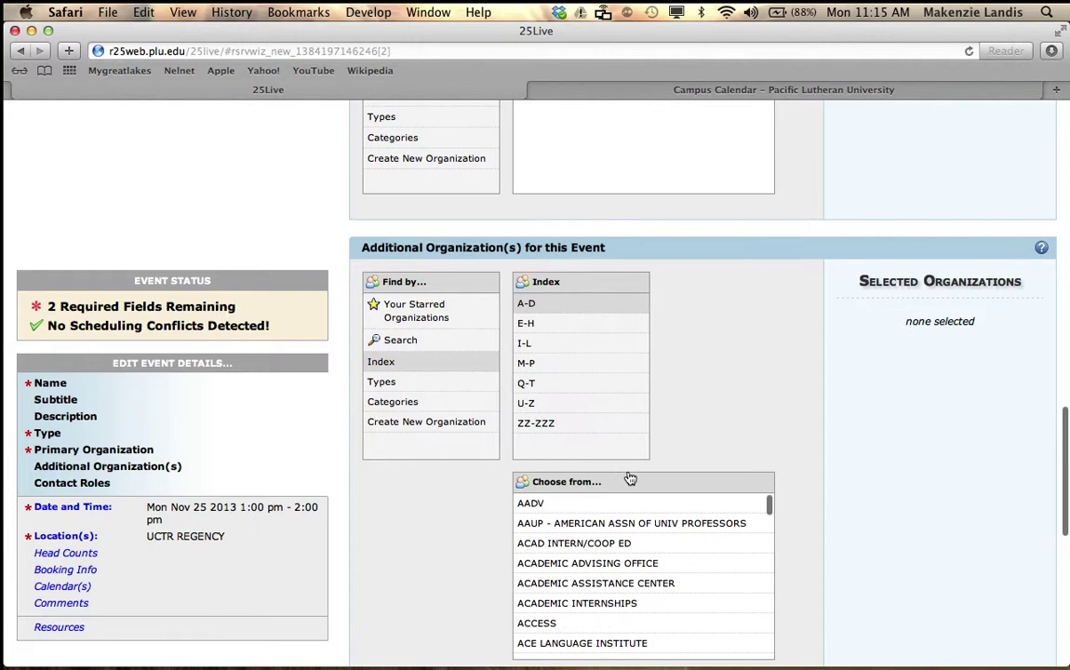
scroll(630, 479, down, 15)
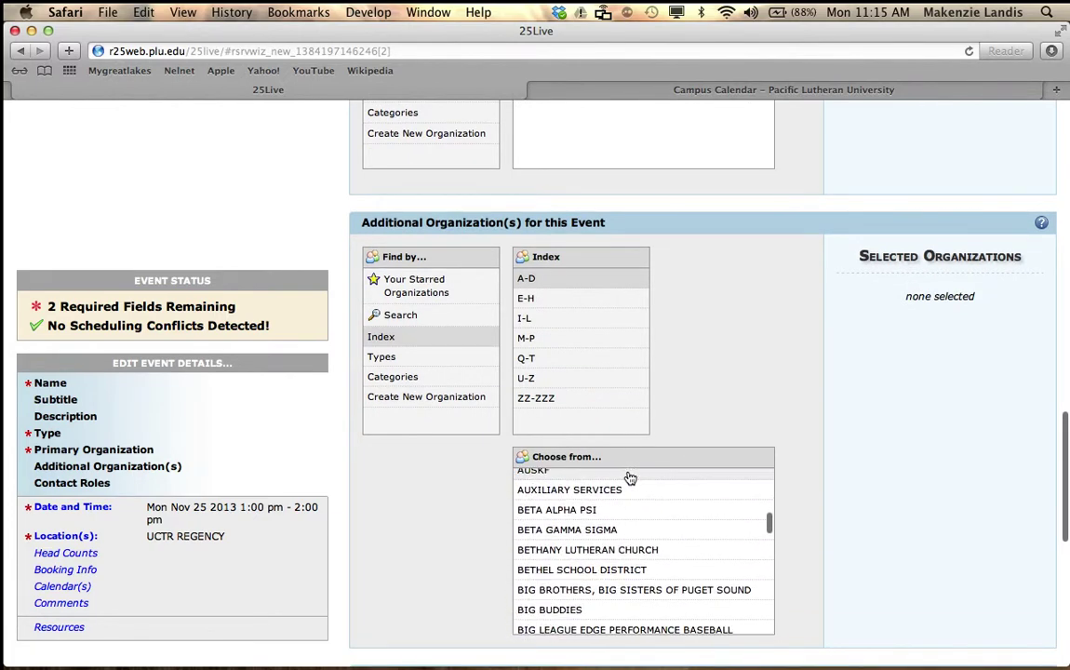
scroll(630, 478, down, 10)
scroll(630, 478, up, 10)
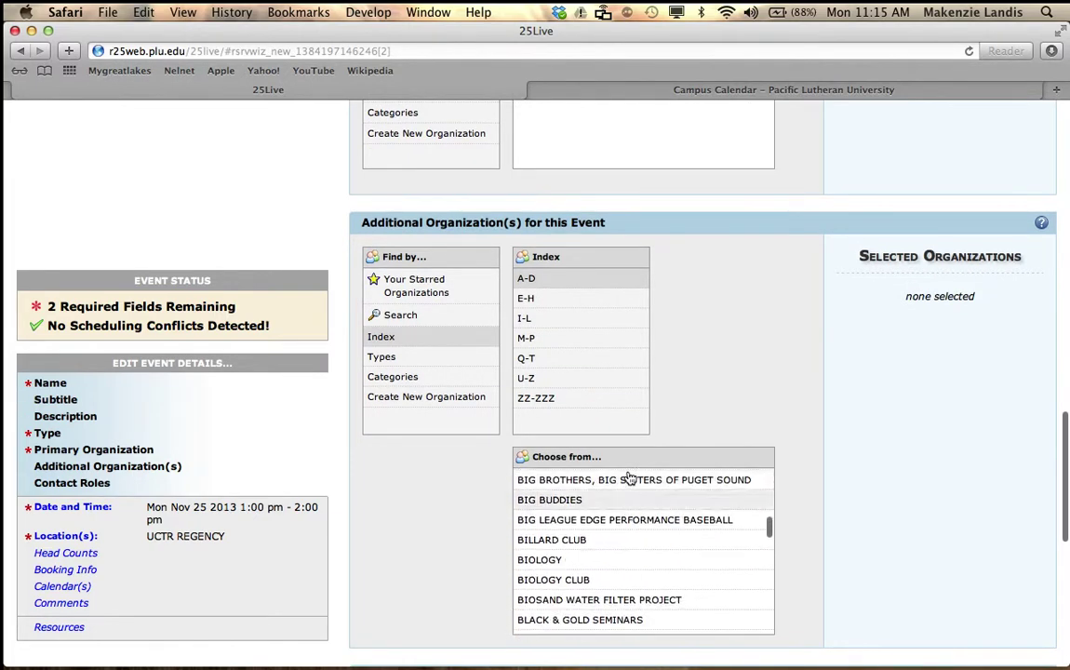
scroll(629, 479, up, 5)
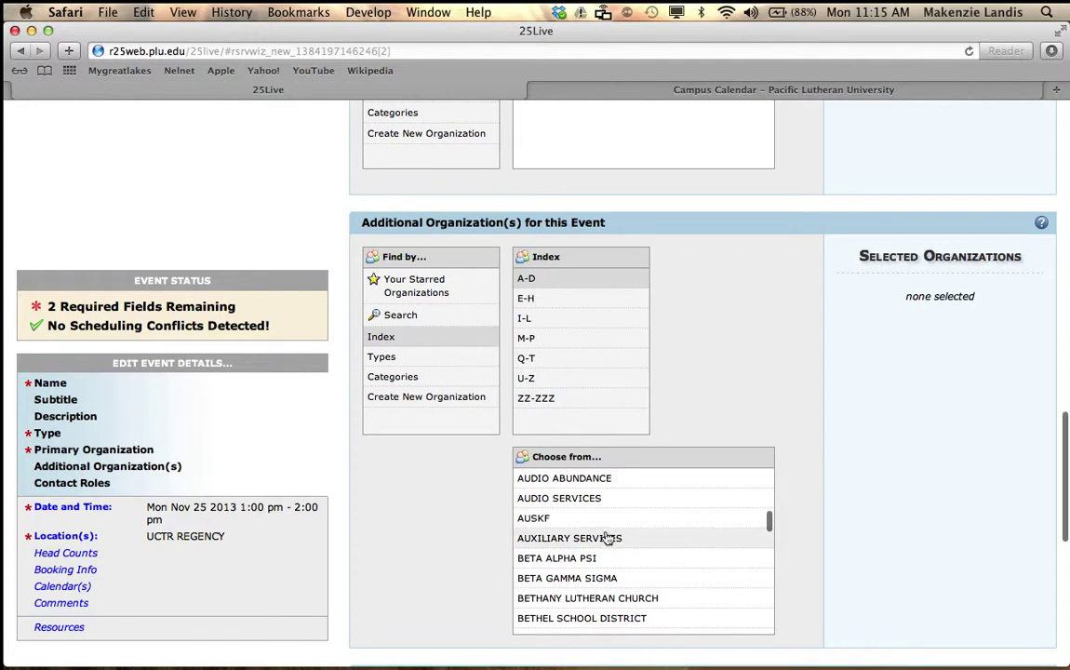
click(605, 537)
Continue to the event's date and time step with Next.
scroll(927, 461, up, 5)
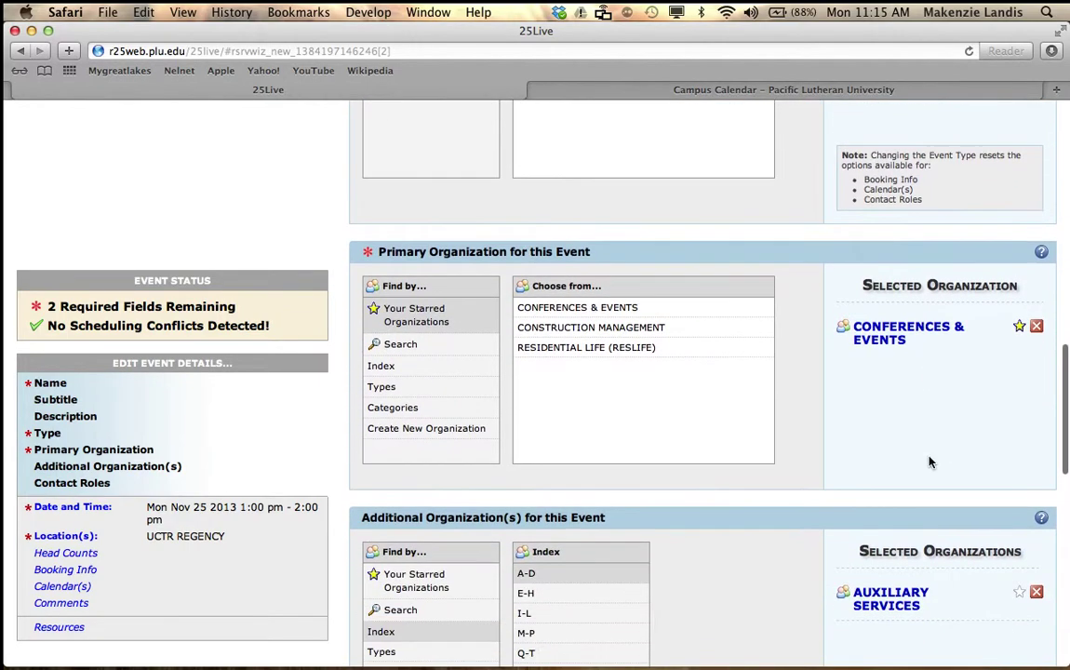
scroll(928, 461, down, 15)
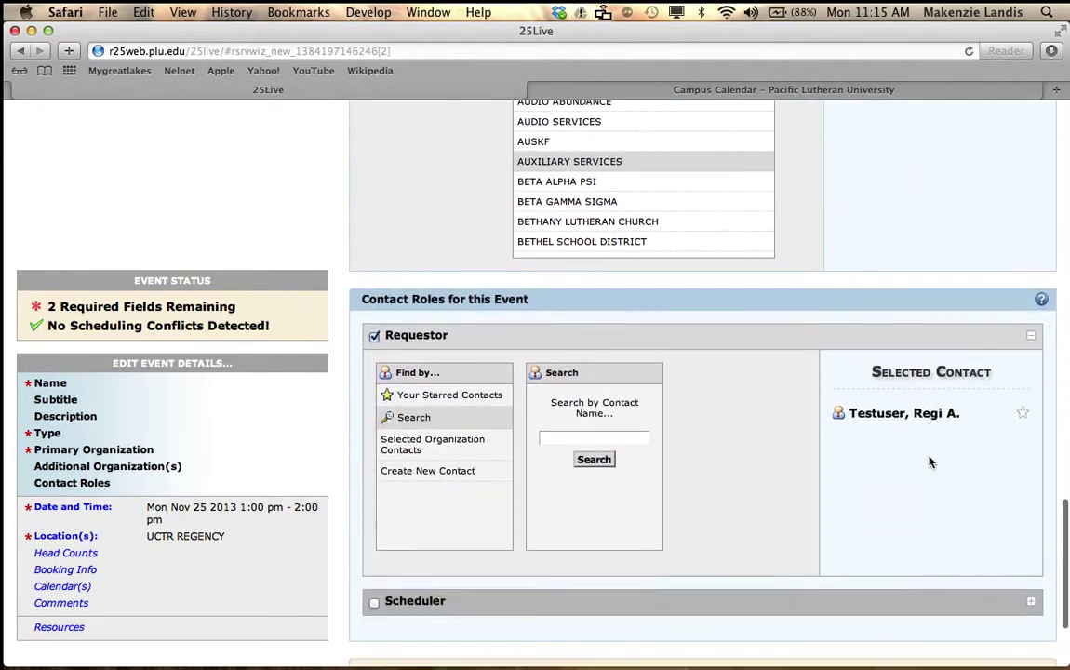
scroll(929, 461, down, 2)
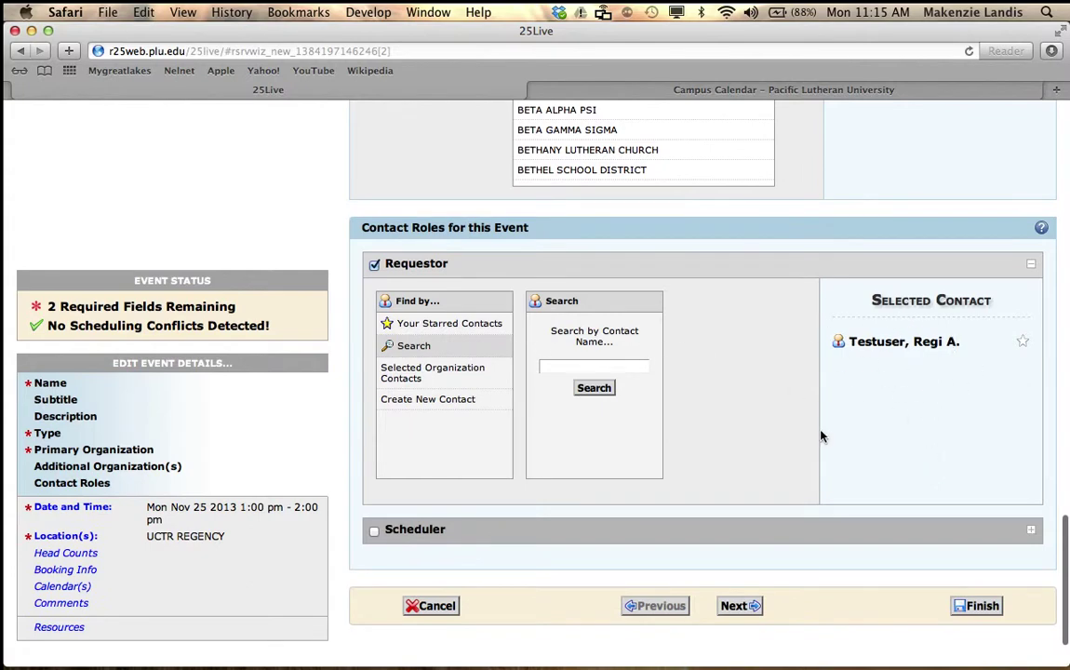
click(755, 606)
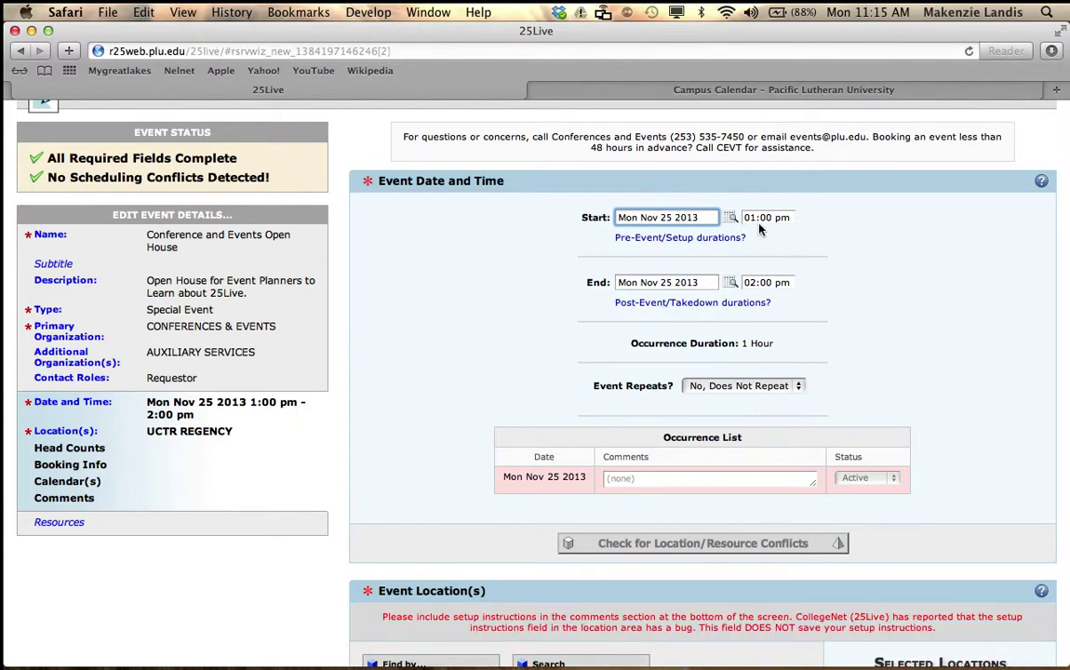
Change the event's end time to 3:00 pm.
click(754, 281)
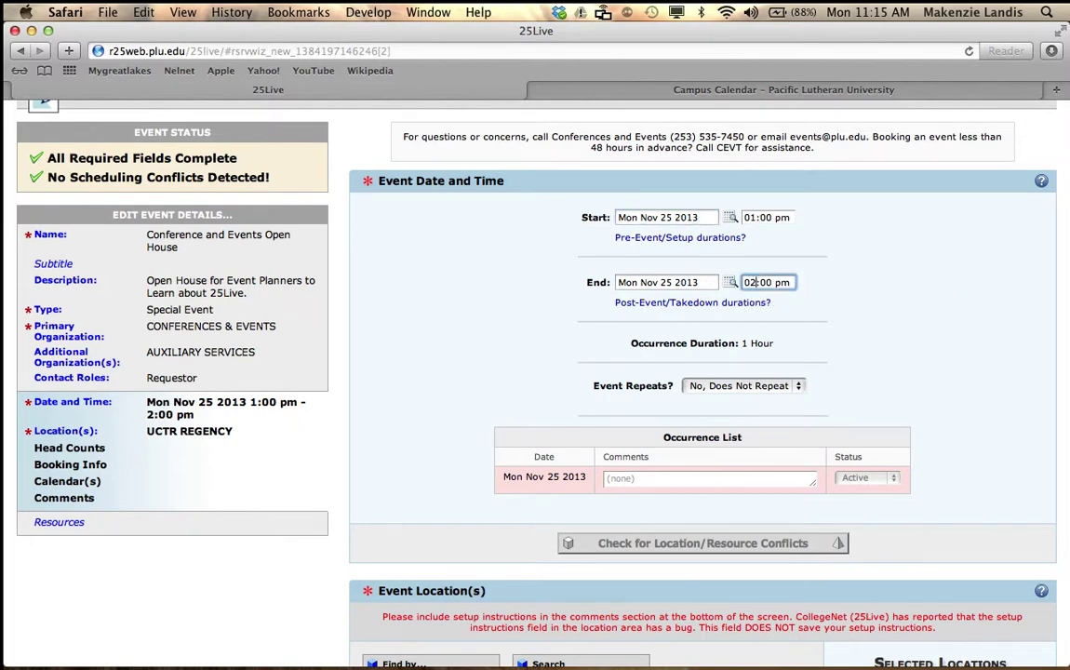
key(Up)
click(925, 263)
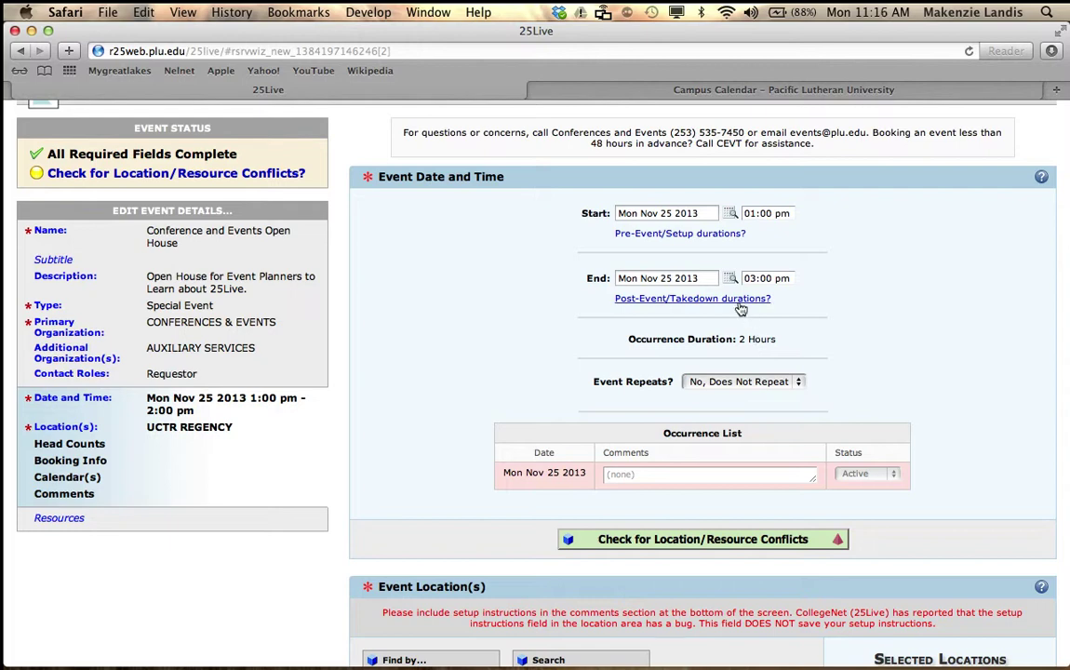
Set 30-minute pre-event and 30-minute post-event periods around the event.
click(697, 234)
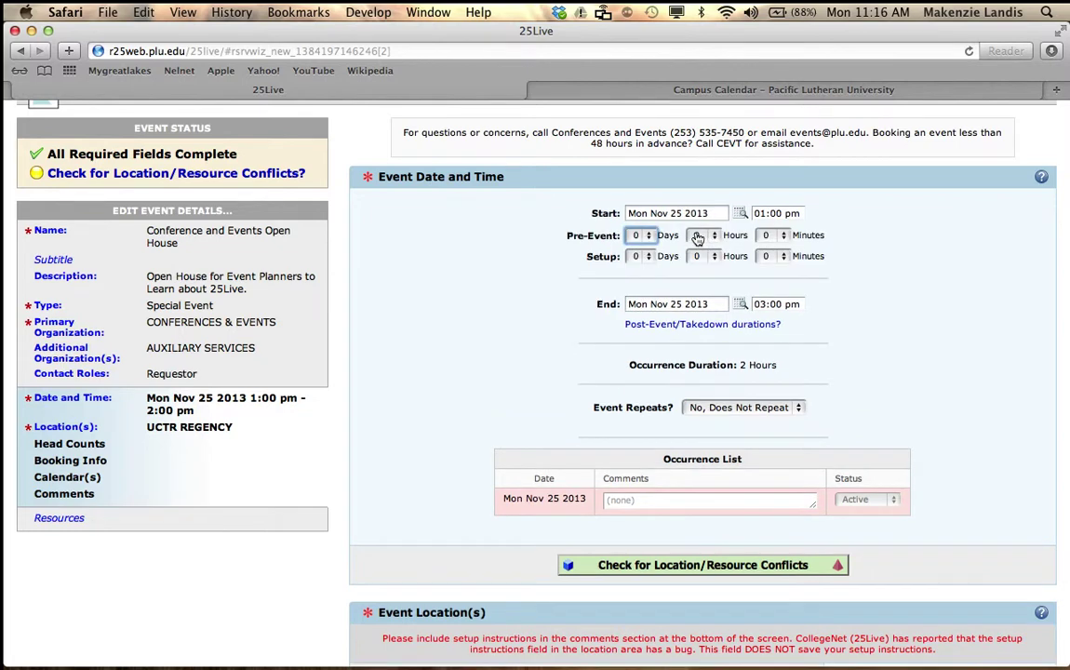
click(770, 235)
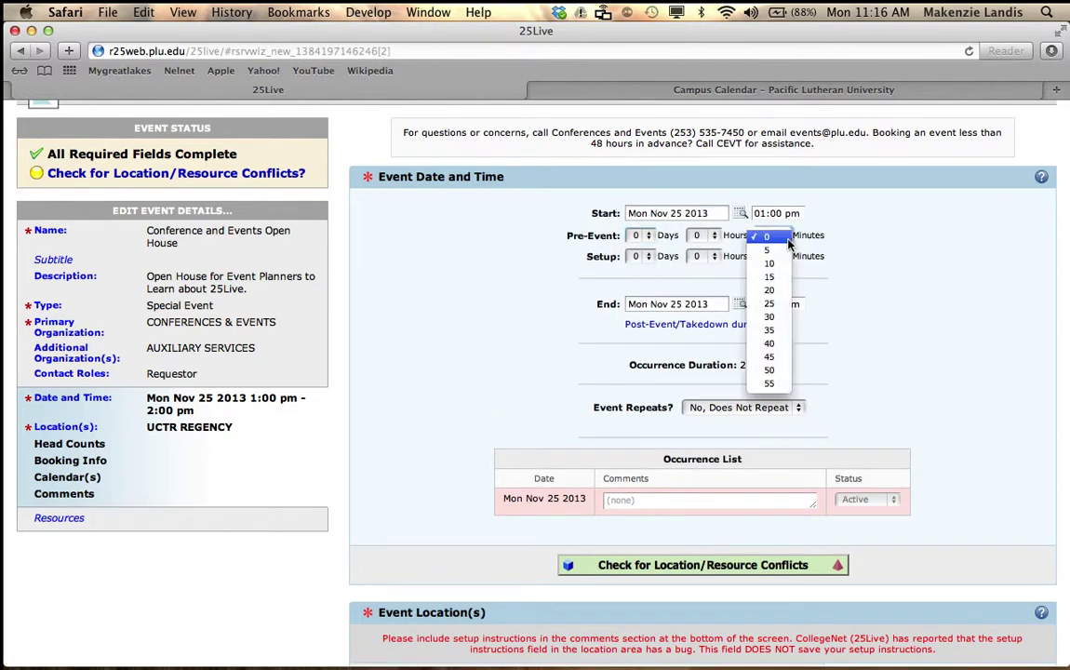
click(779, 318)
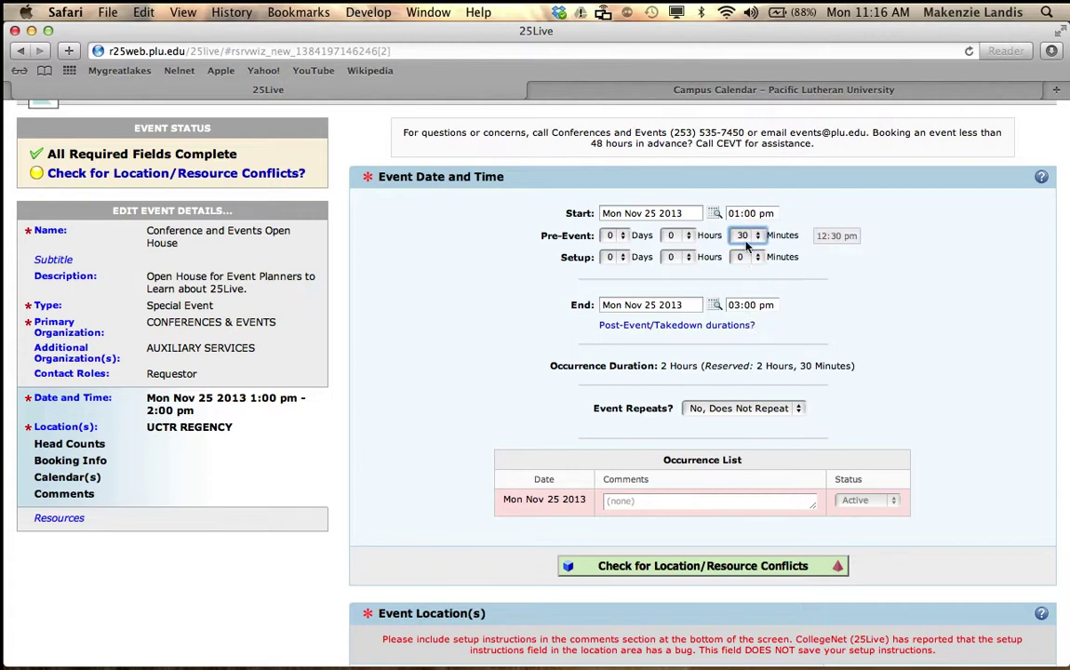
click(708, 333)
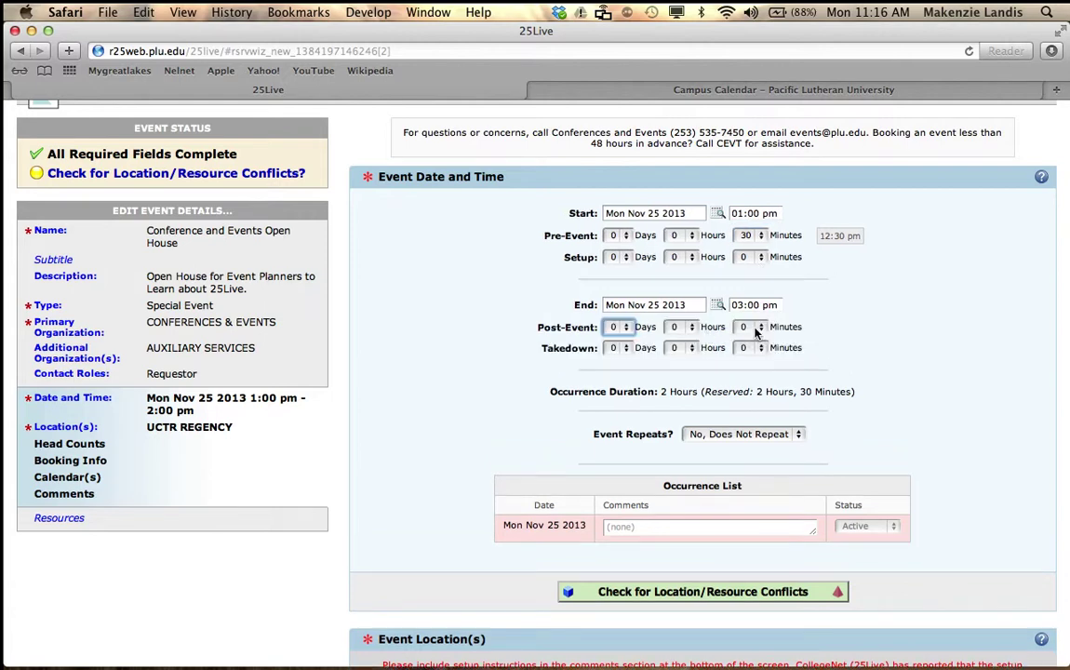
click(755, 327)
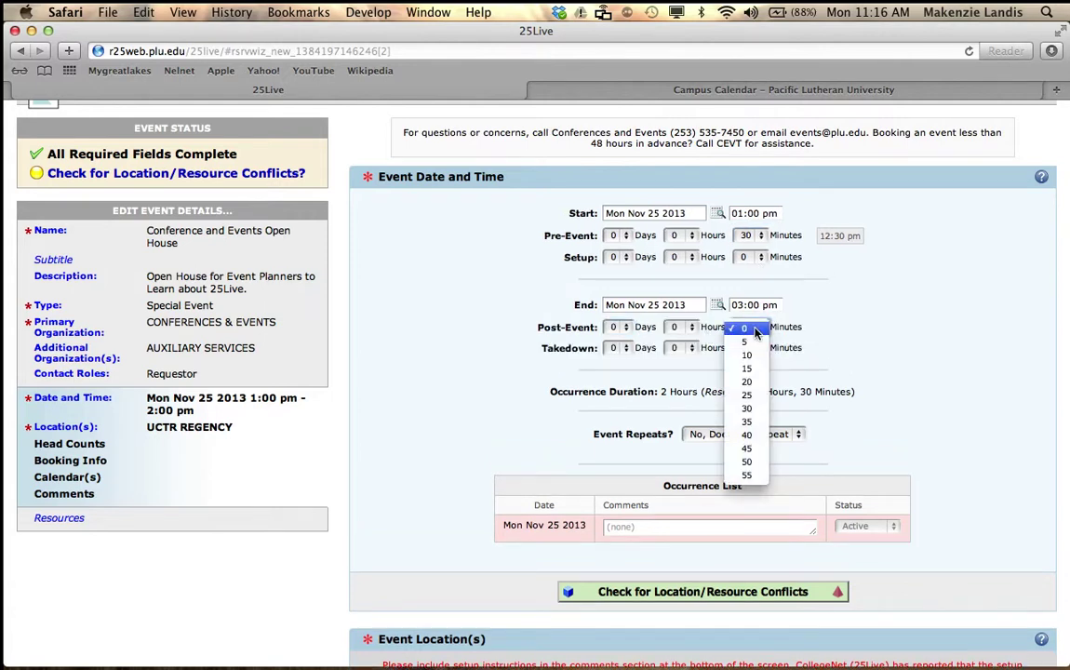
click(752, 408)
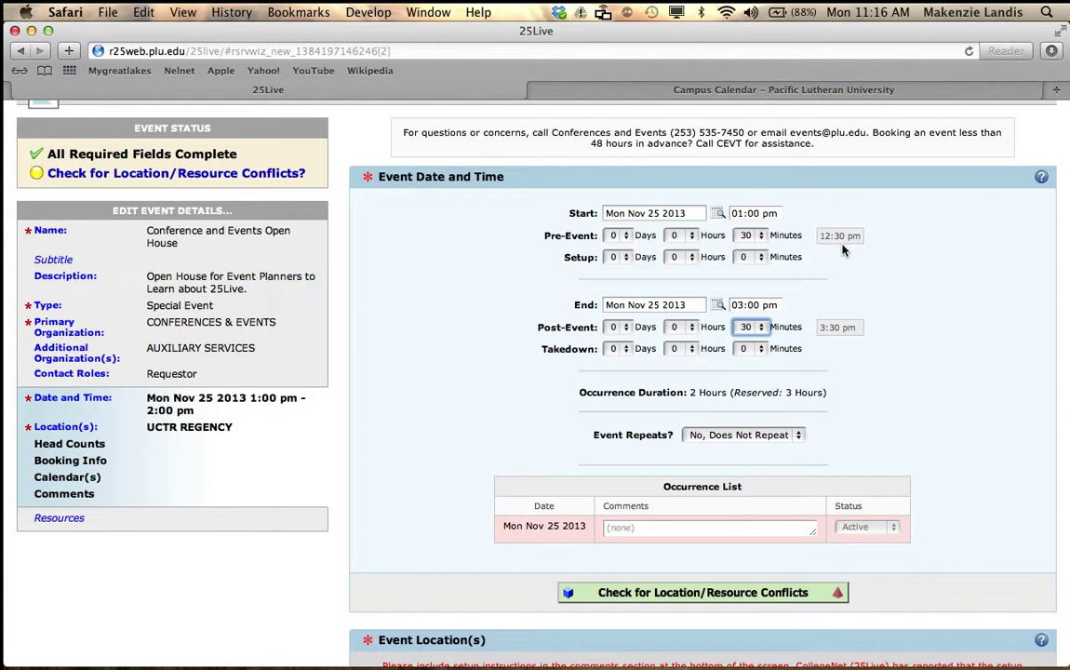
scroll(843, 250, down, 2)
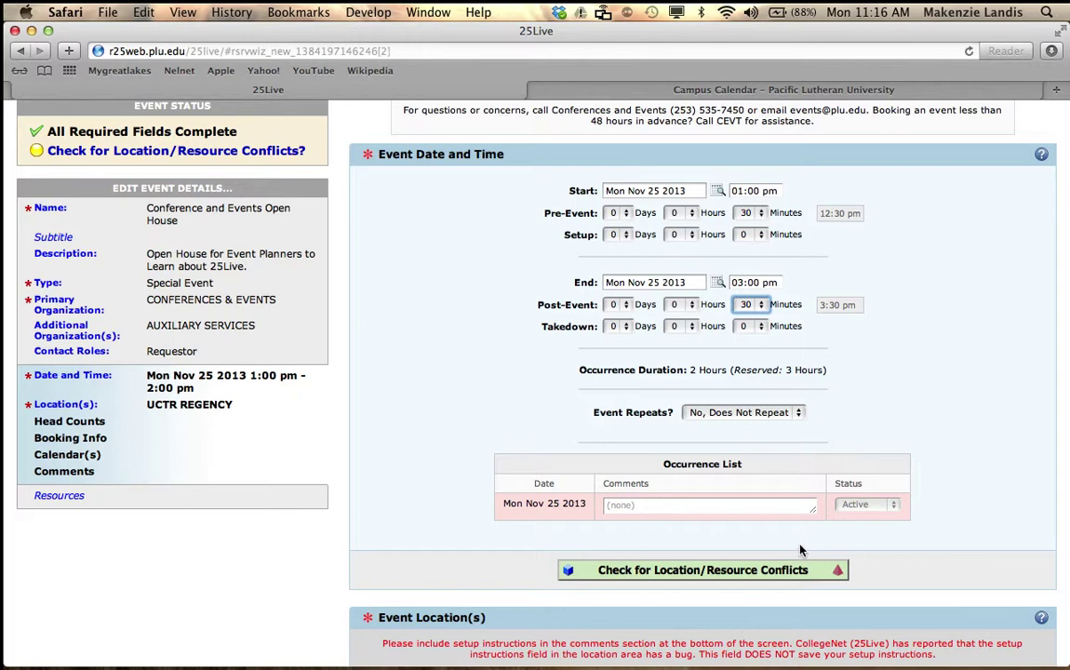
Run the location/resource conflict check and confirm UCTR Regency shows no conflicts.
click(792, 575)
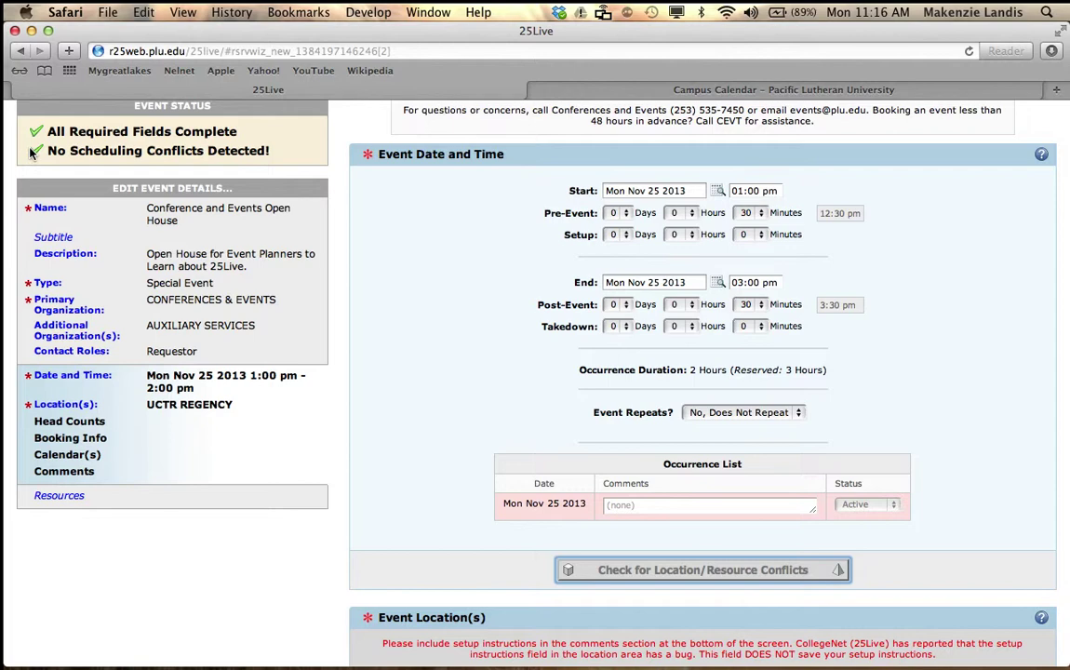
scroll(371, 188, down, 10)
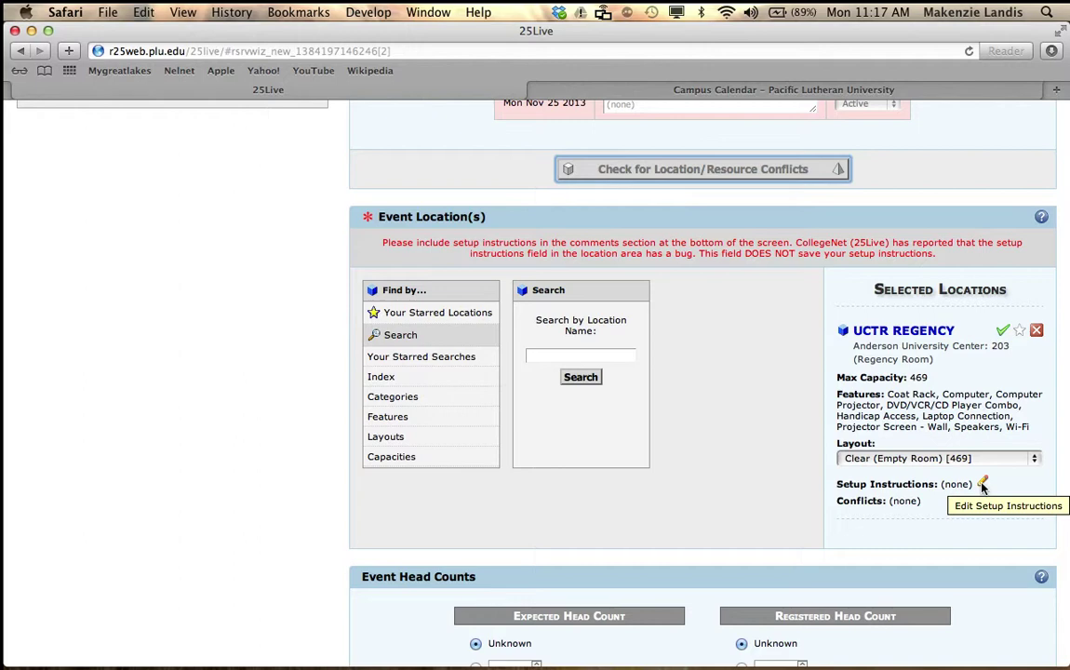
Set the expected head count to 50.
scroll(838, 424, down, 4)
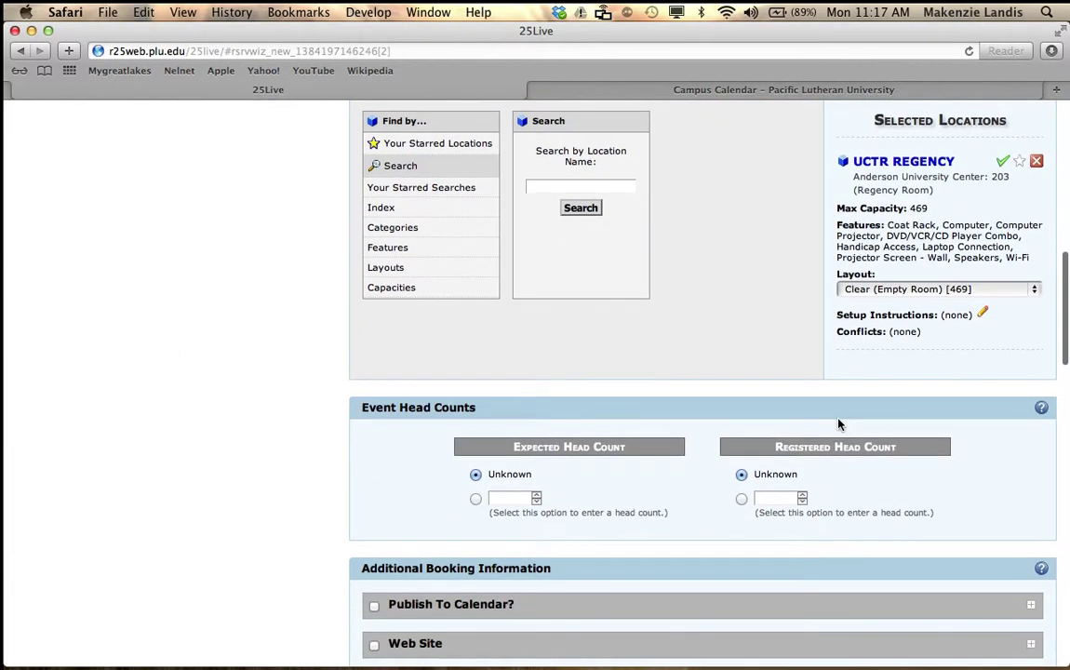
scroll(838, 424, down, 1)
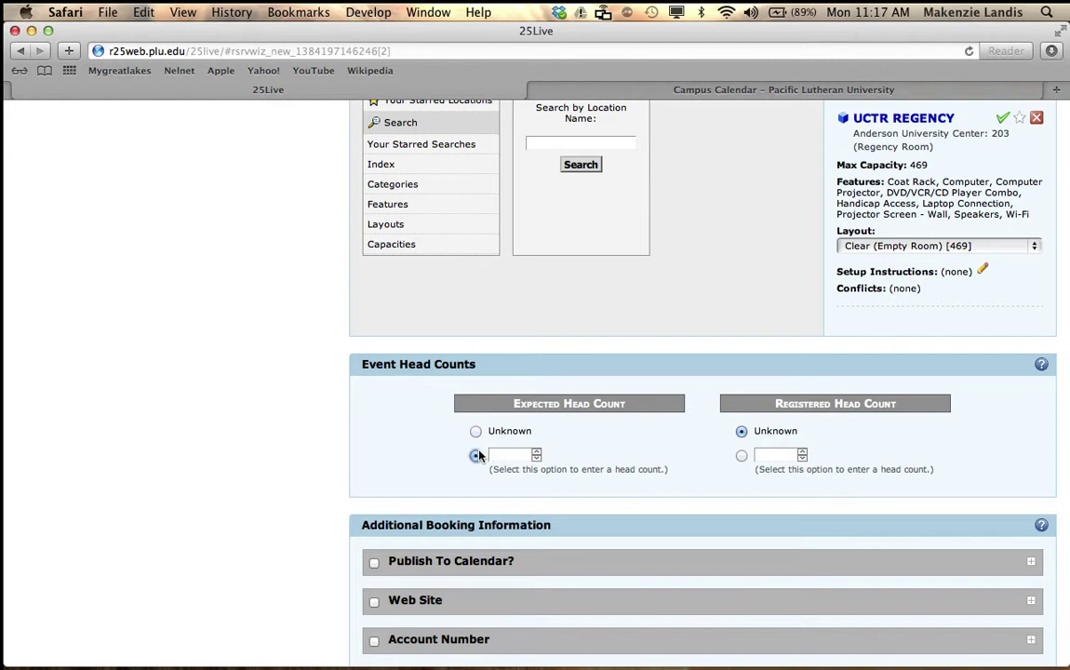
click(516, 454)
text(50)
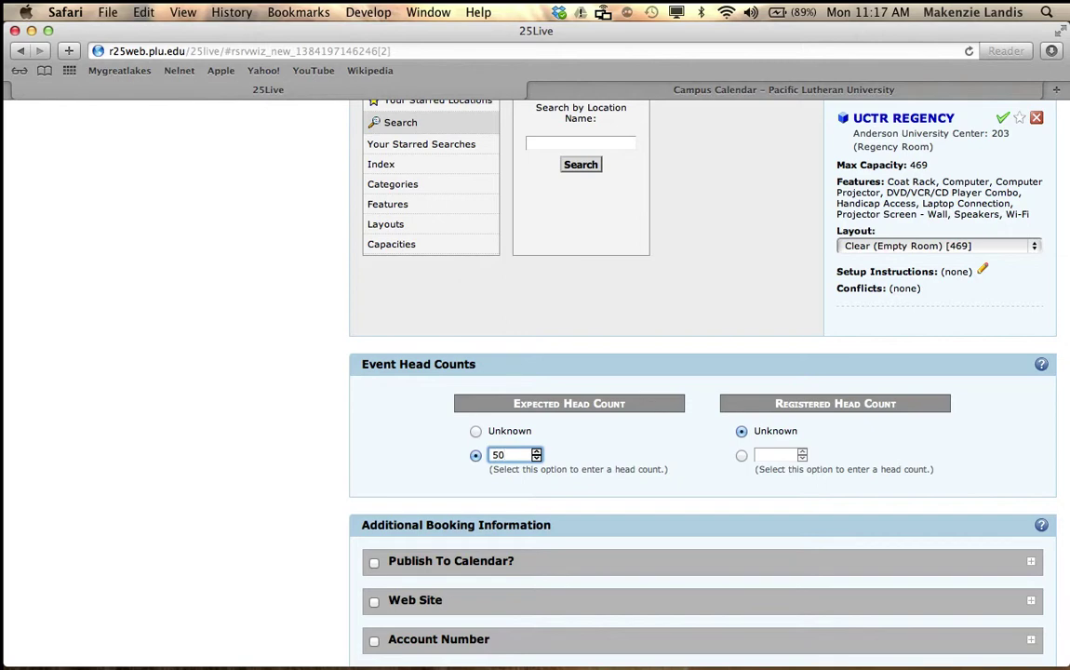
Mark the event to publish to the calendar with Yes, then switch to the Campus Calendar tab.
scroll(513, 454, down, 1)
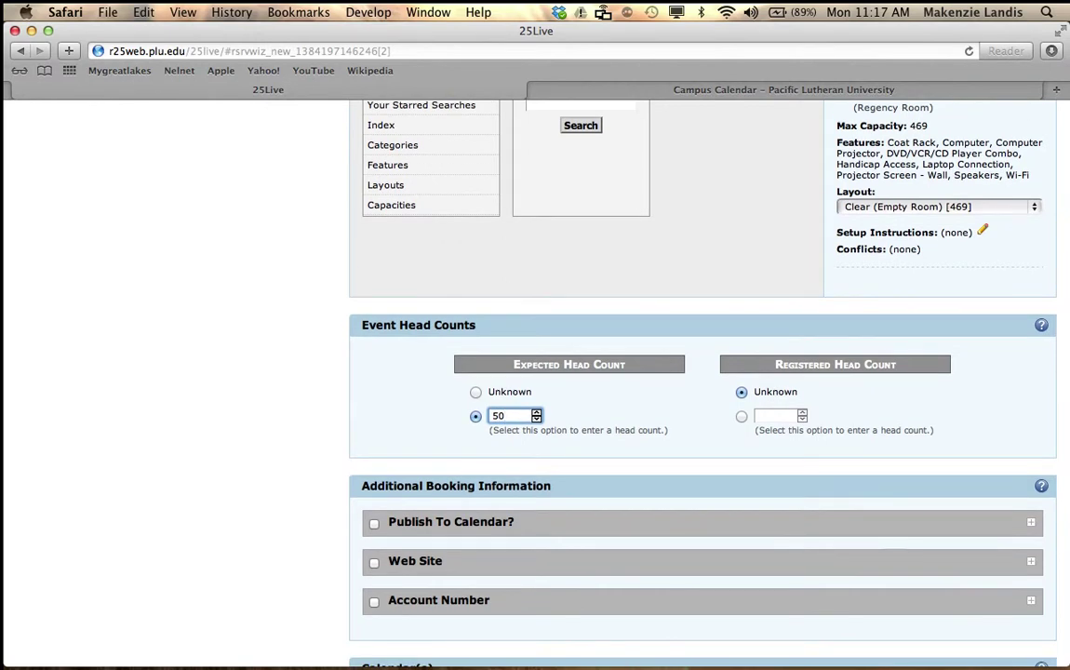
scroll(702, 372, down, 3)
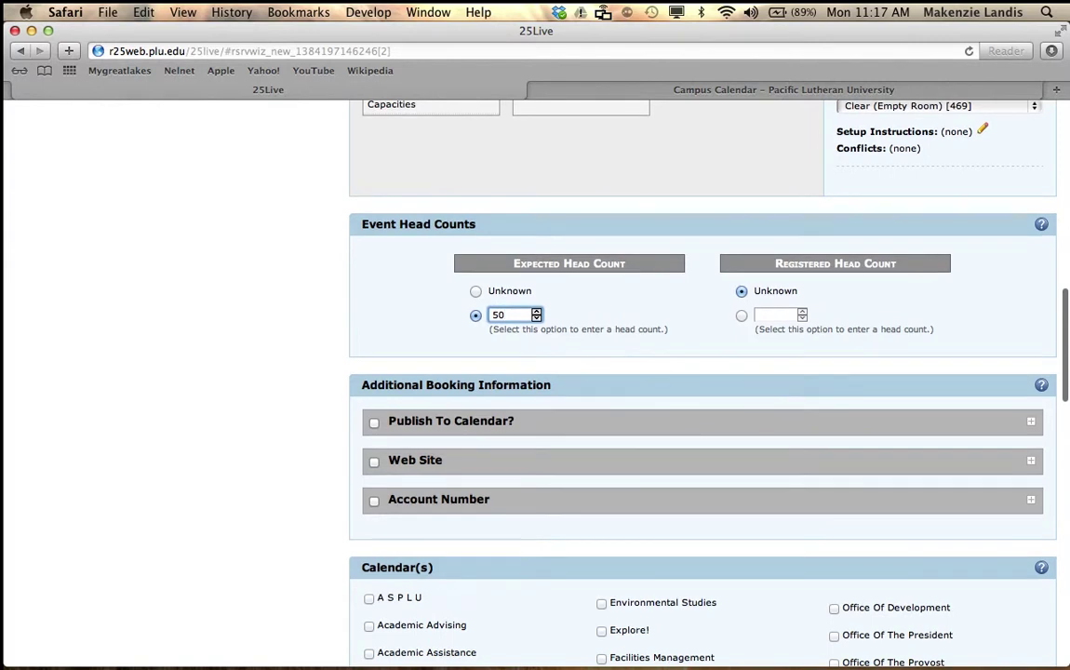
scroll(702, 372, down, 1)
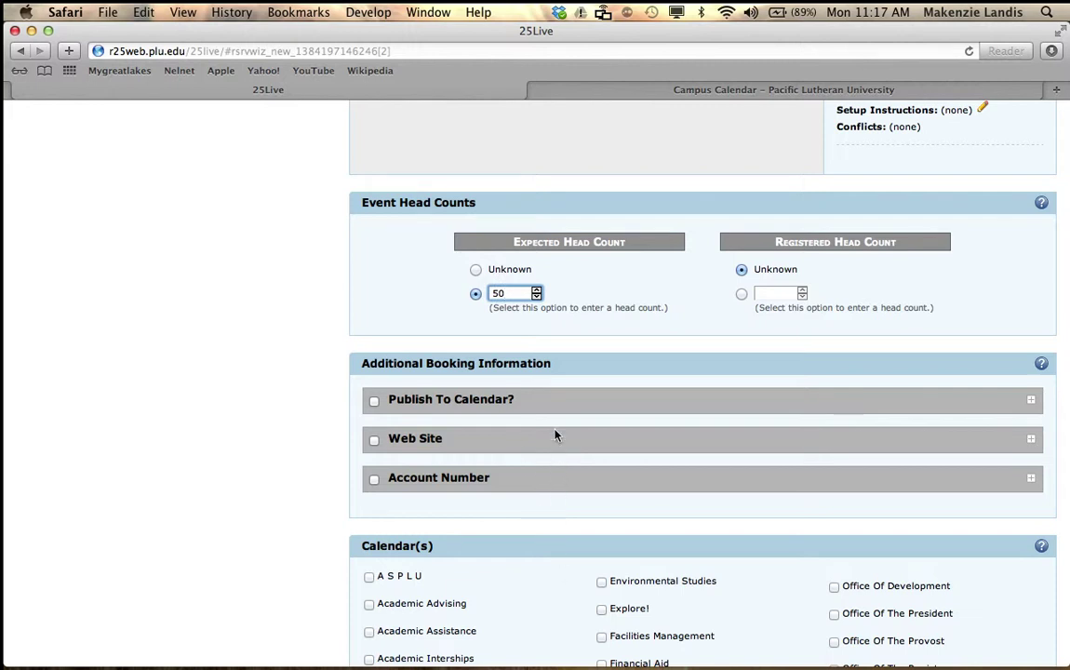
click(374, 403)
click(667, 431)
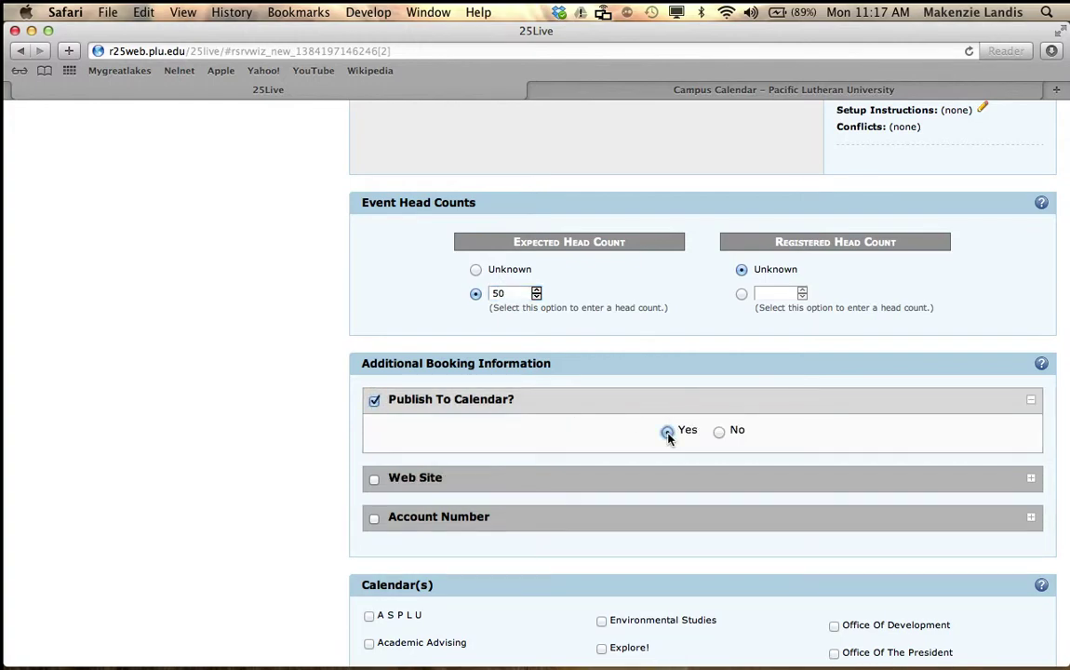
click(685, 91)
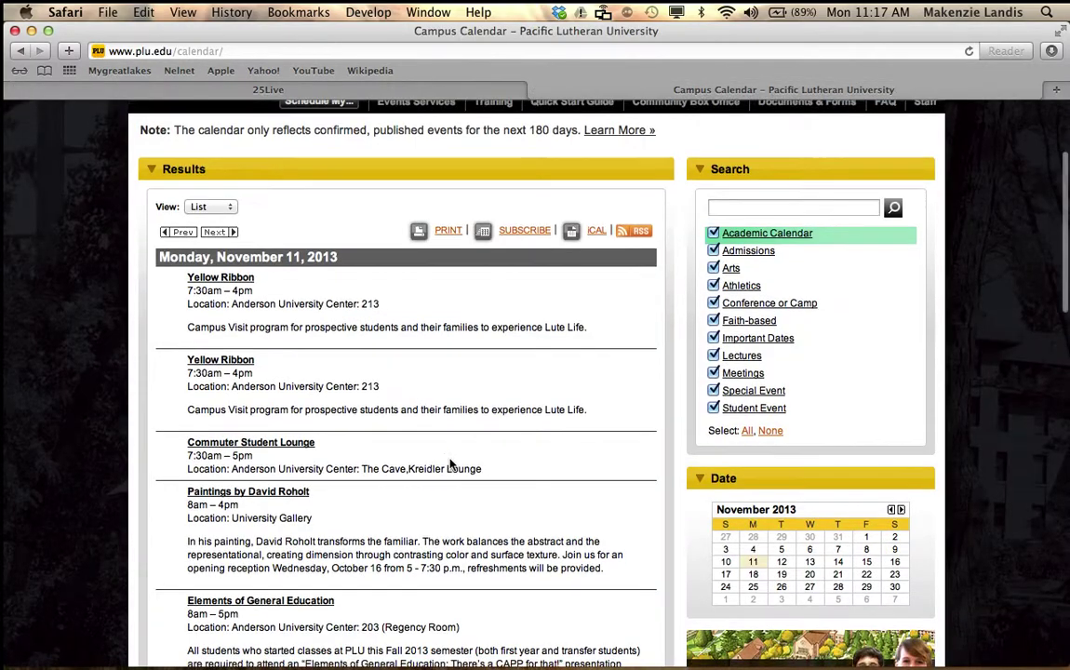
Scroll through the November 11 Campus Calendar listings, then return to the 25Live form.
scroll(456, 467, down, 5)
scroll(450, 465, down, 3)
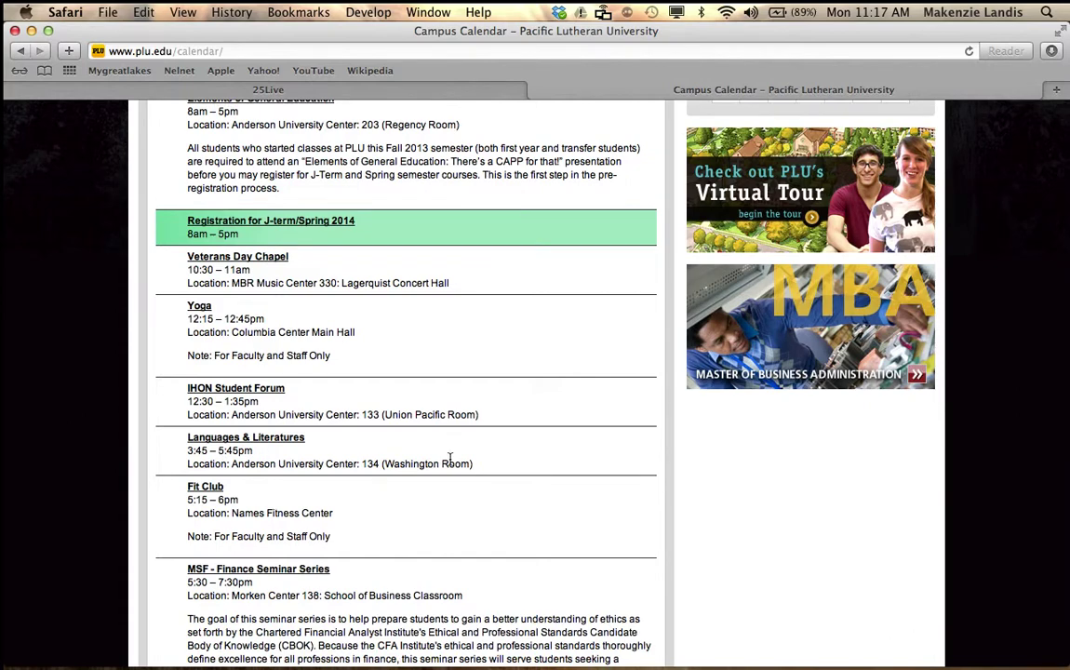
scroll(449, 462, up, 1)
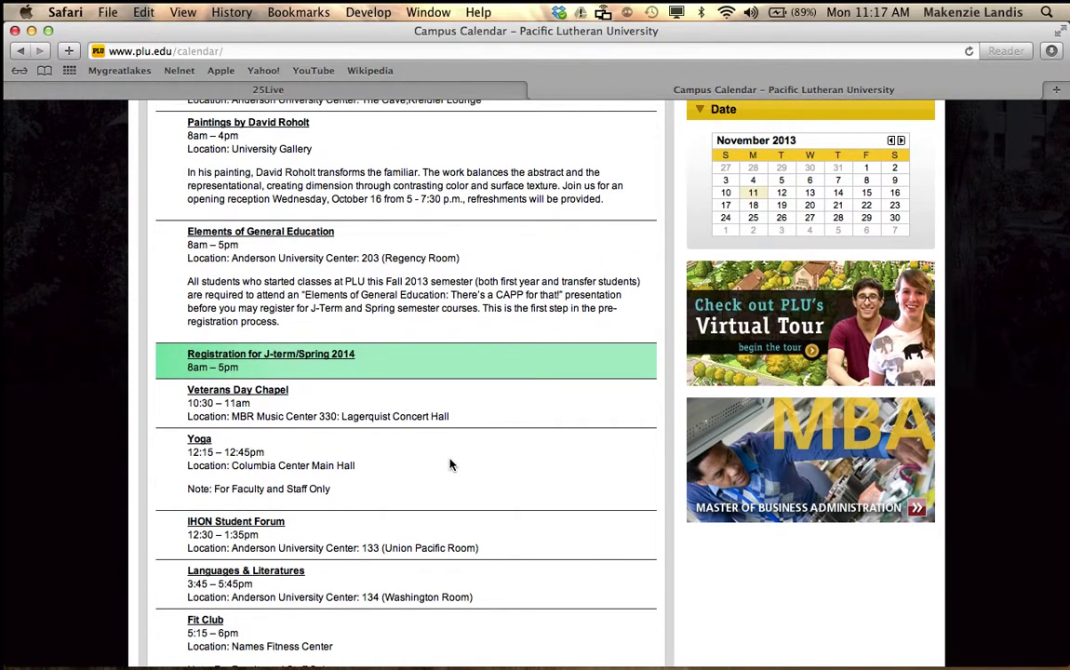
click(358, 91)
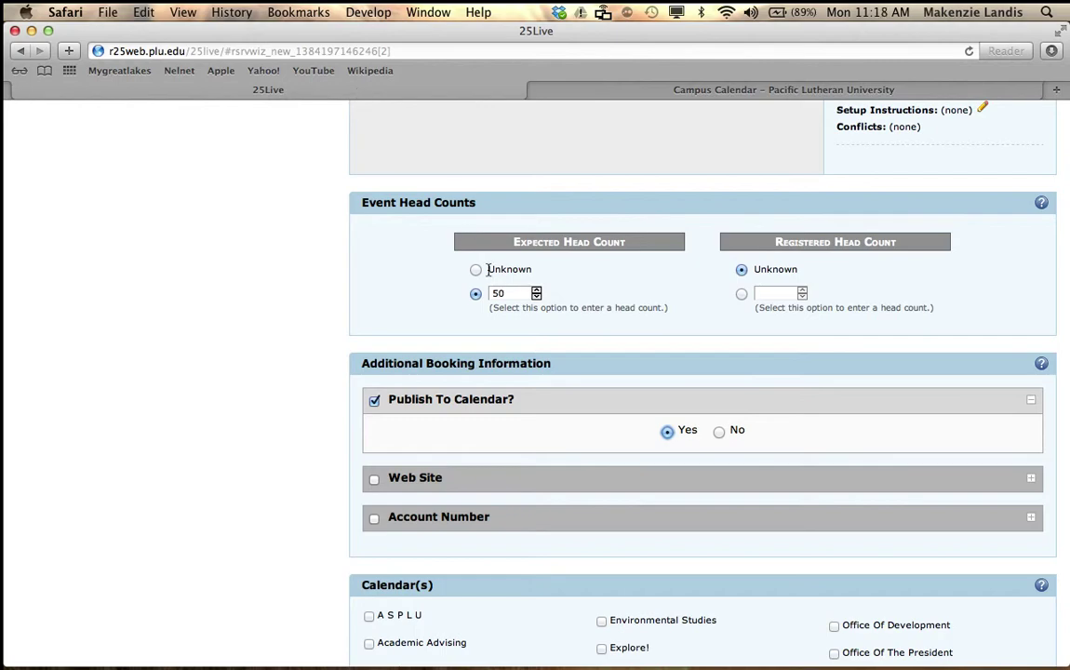
Tick Conferences & Events under Calendar(s).
scroll(648, 426, down, 2)
scroll(649, 426, down, 10)
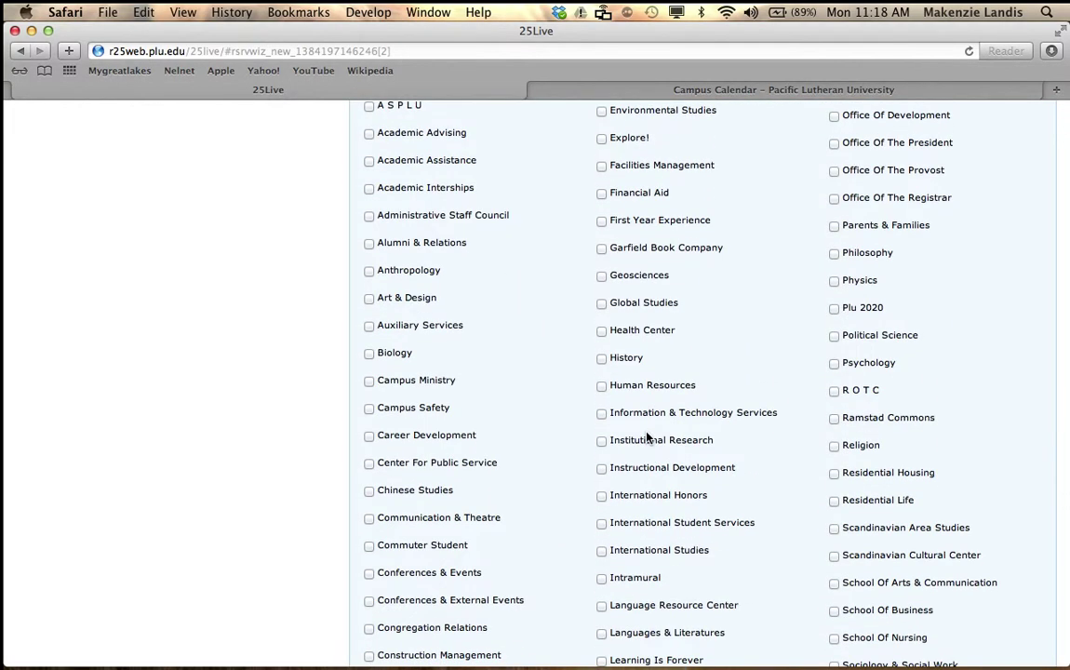
scroll(459, 509, down, 1)
scroll(458, 509, down, 2)
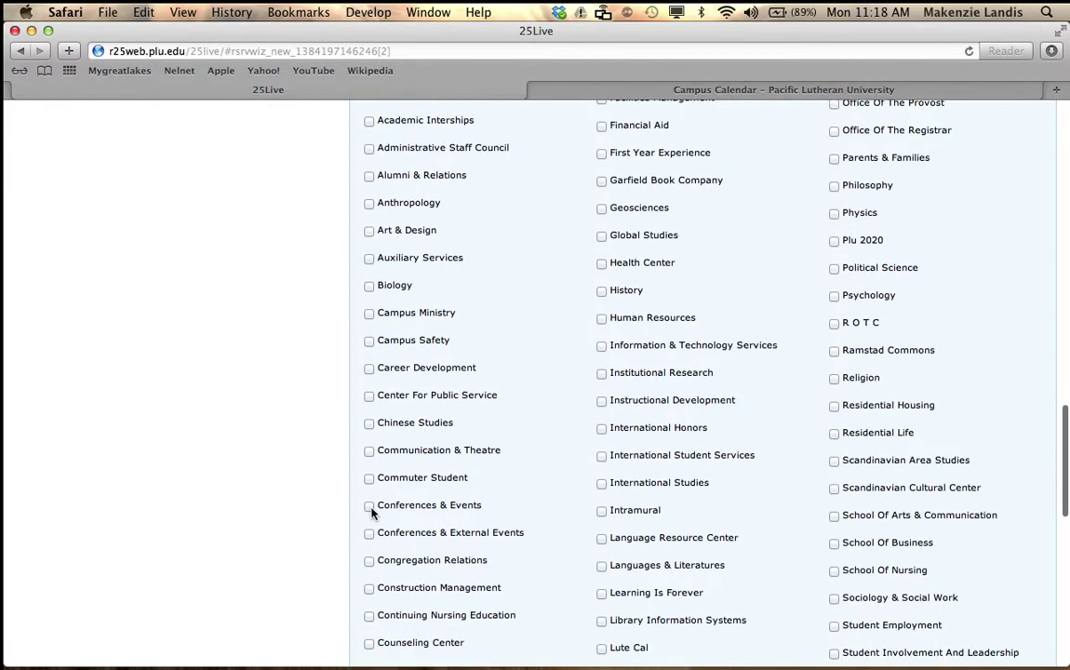
click(370, 506)
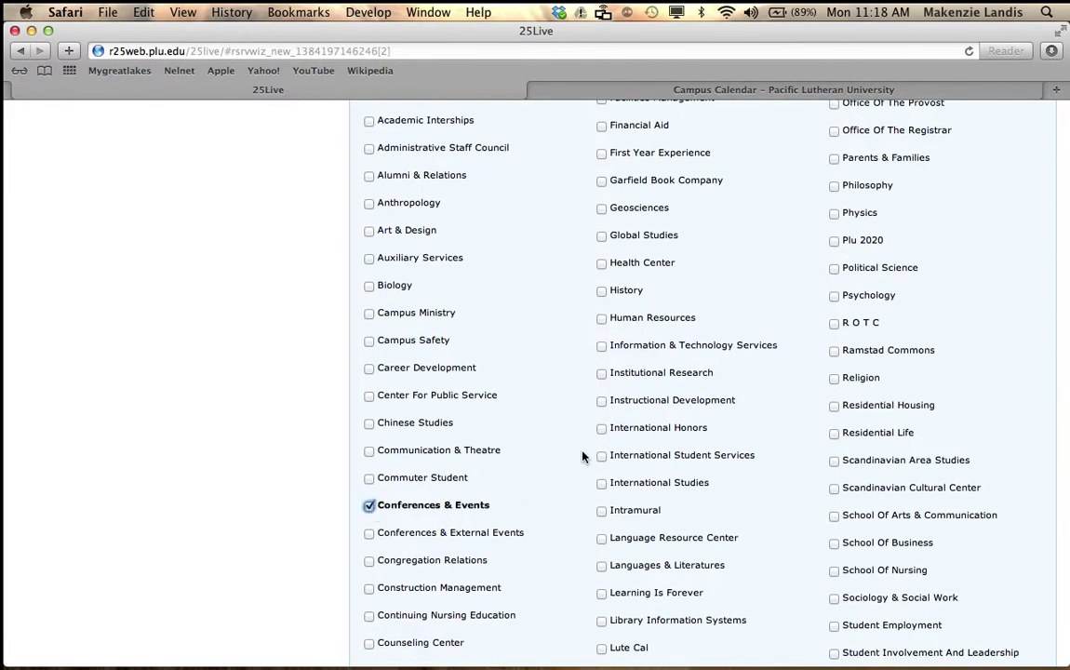
Glance at the Campus Calendar tab, return, and scroll down to Event Comments.
scroll(583, 455, up, 1)
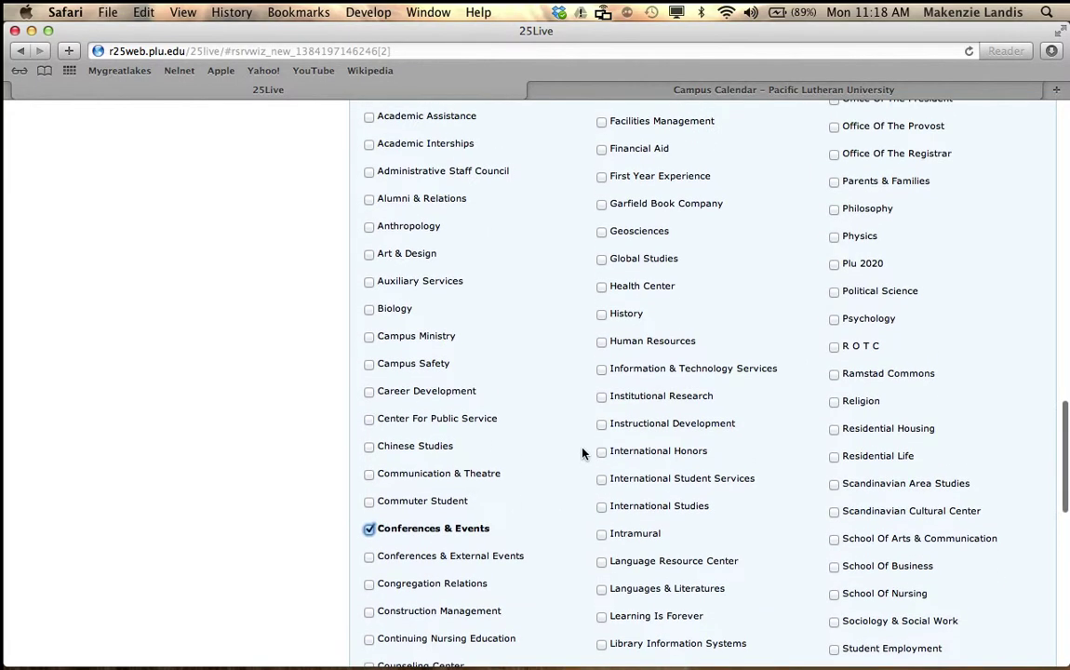
click(713, 93)
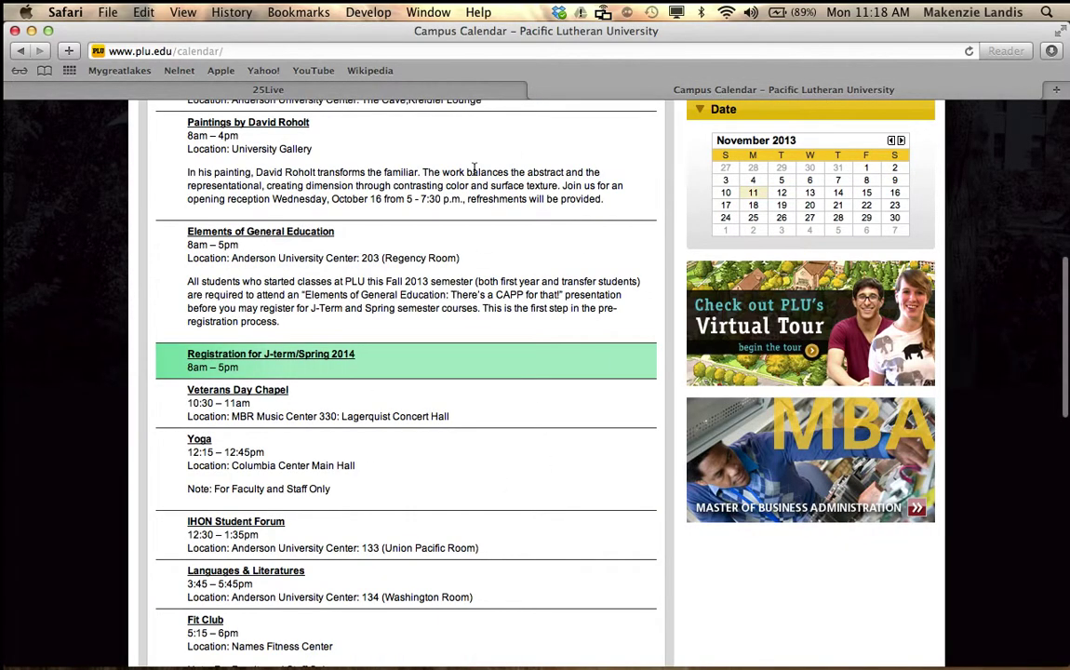
click(393, 88)
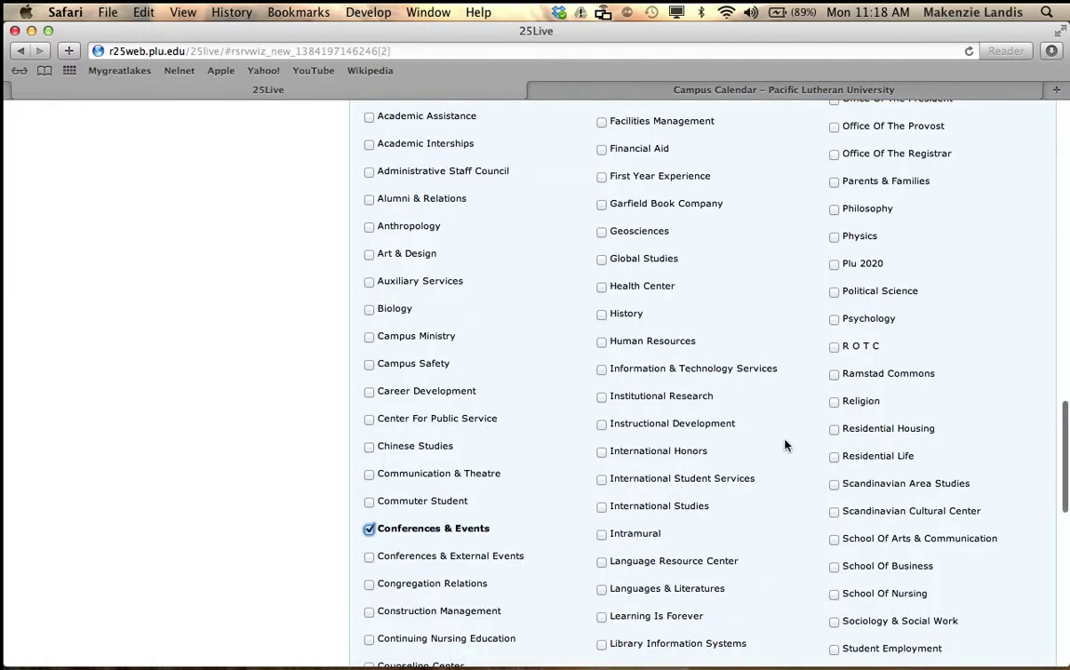
scroll(784, 446, up, 10)
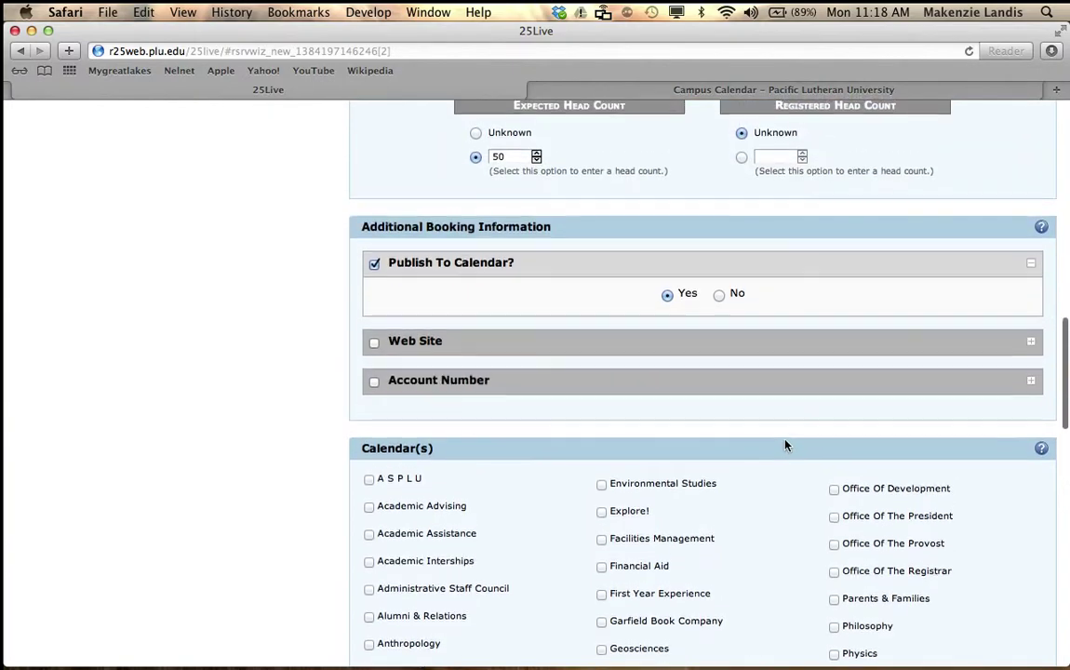
scroll(784, 445, down, 14)
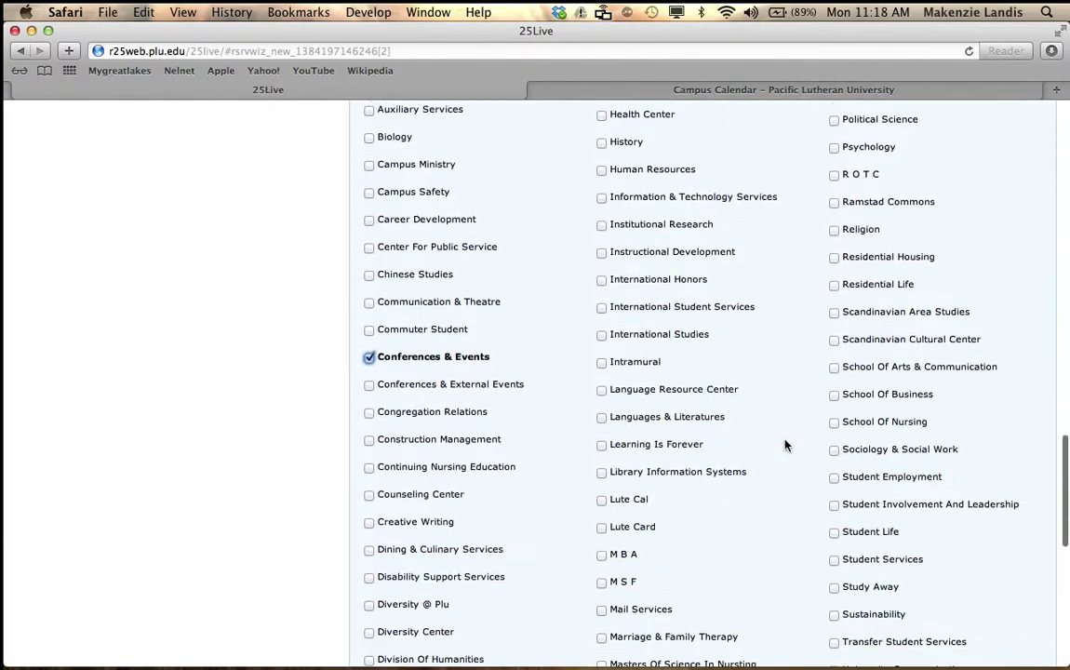
scroll(785, 446, down, 14)
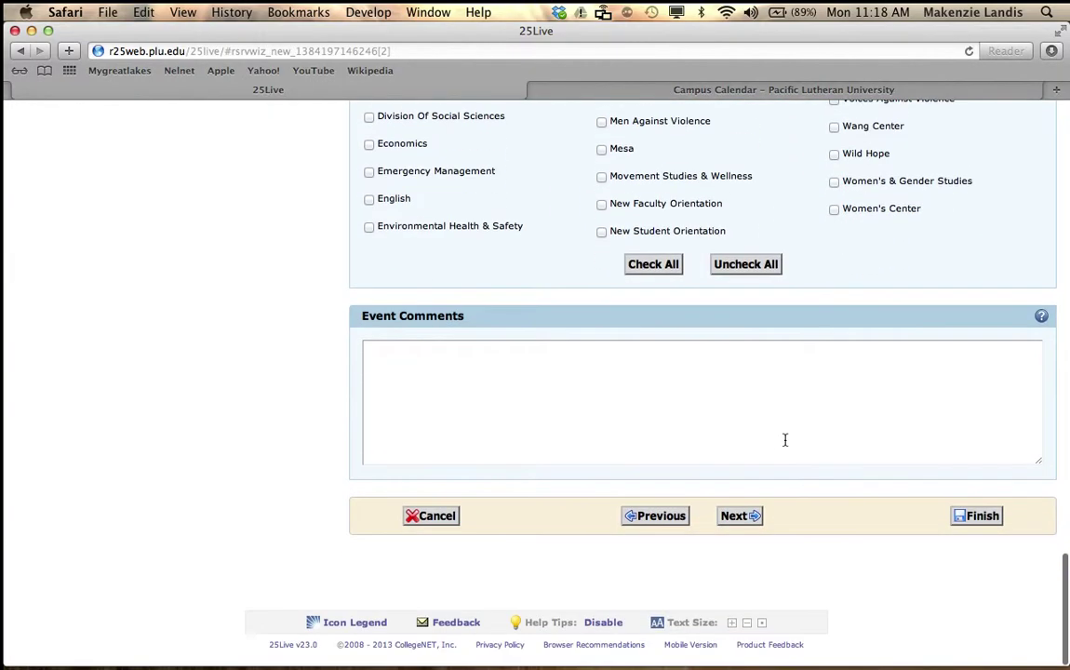
Type the setup notes 'Set Up: Rounds for 50; Catering; Podium Mic' into Event Comments.
click(784, 440)
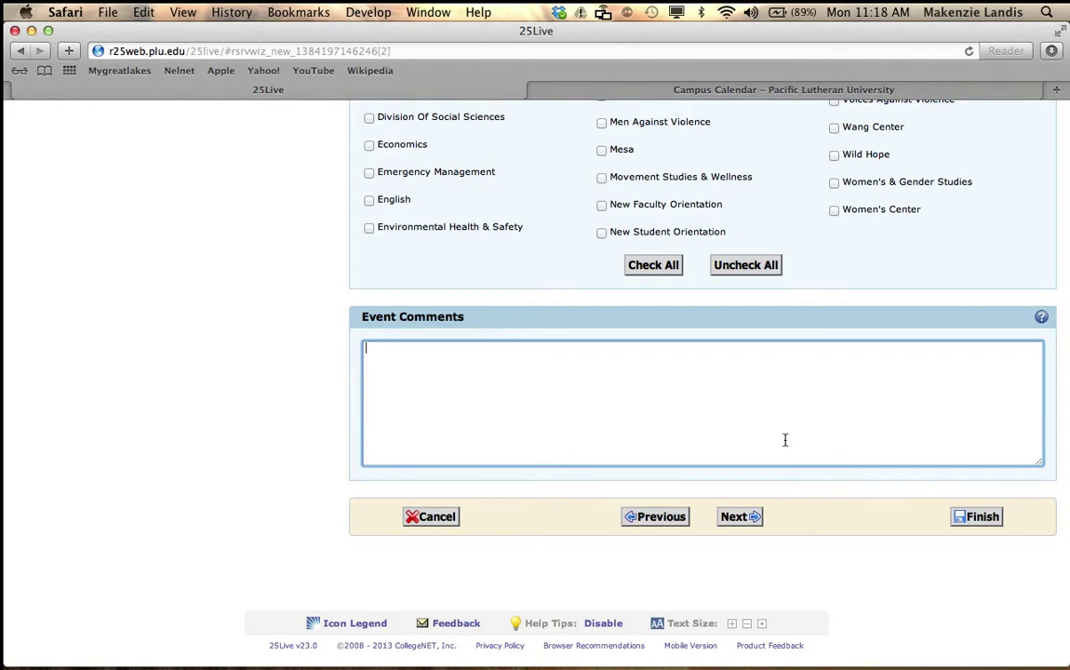
text(SetUp)
key(BackSpace)
key(BackSpace)
text(Up: Rounds for 50;)
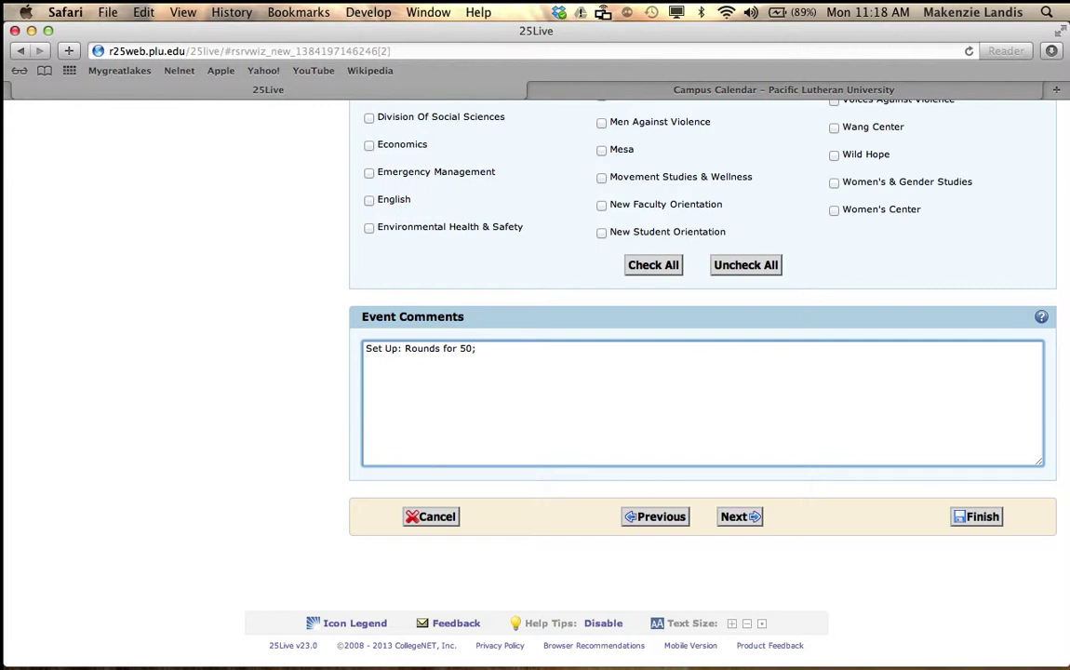
text( Catering)
text(; Podium Mic)
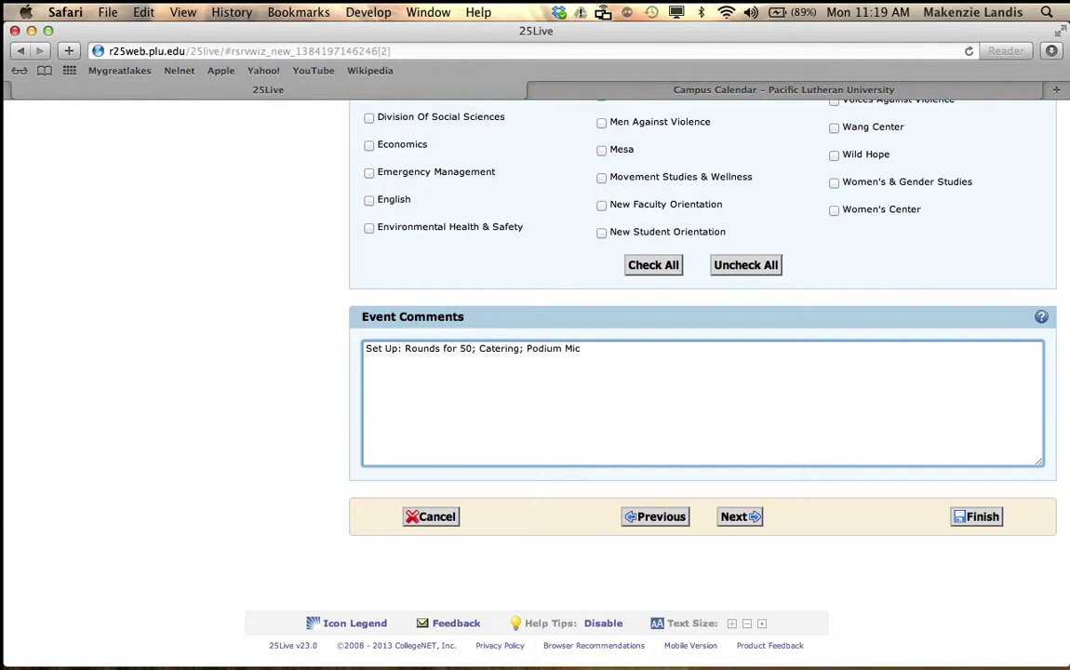
text(, Tech.)
Save the event as a draft, leaving the heading answer as 'I Don't Know'.
click(982, 519)
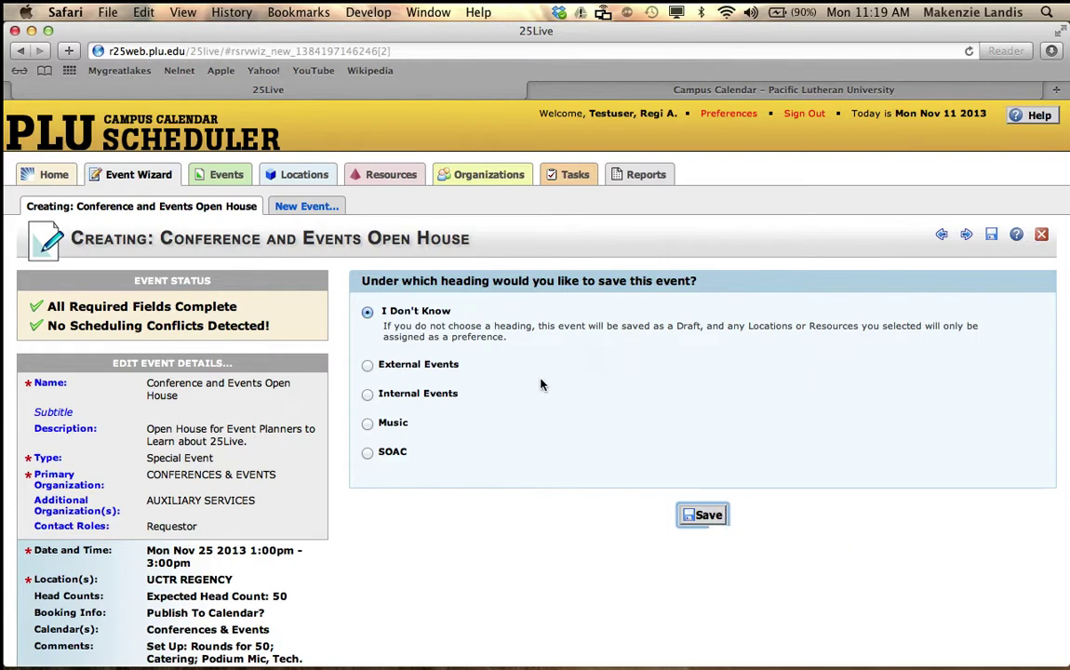
click(707, 518)
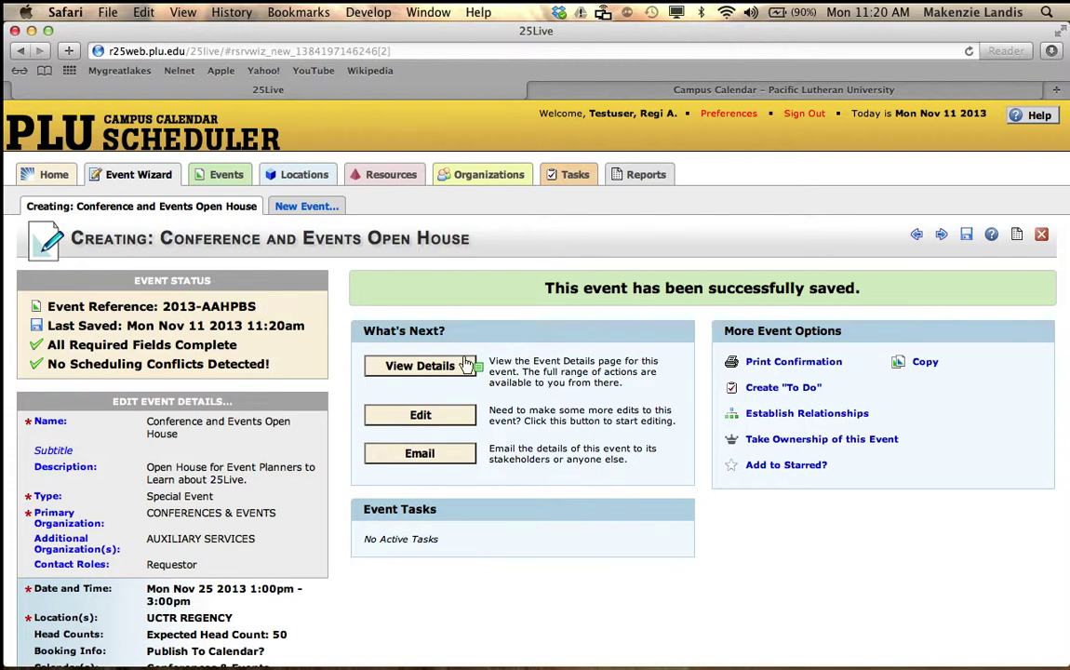
Star the Conference and Events Open House event and return to the Home dashboard.
click(732, 468)
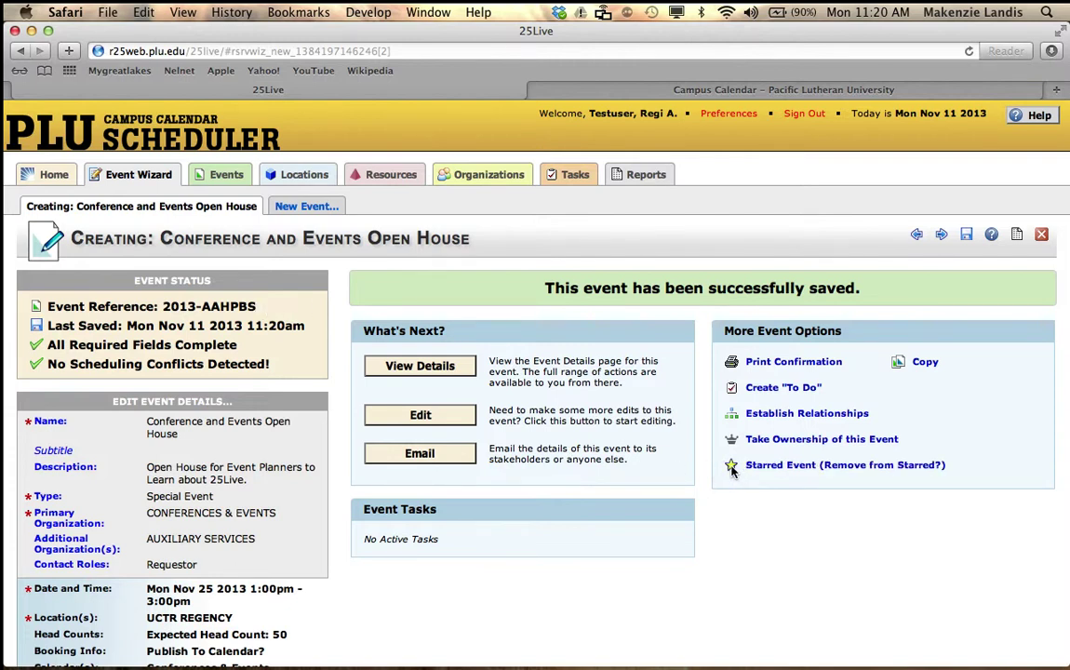
click(1042, 236)
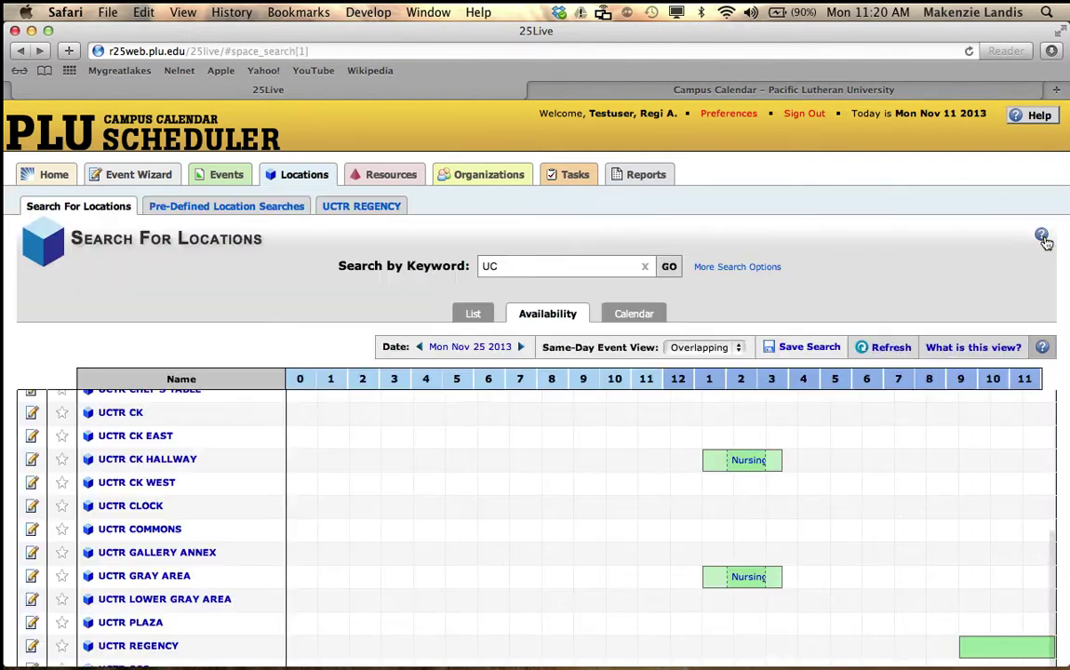
click(42, 176)
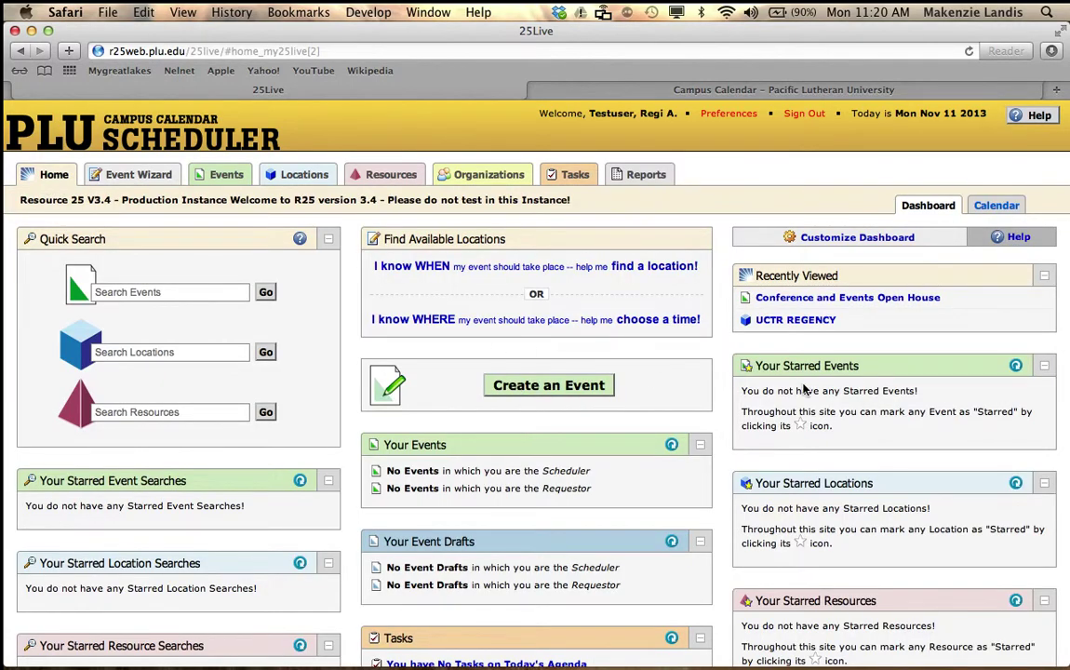
scroll(958, 349, down, 1)
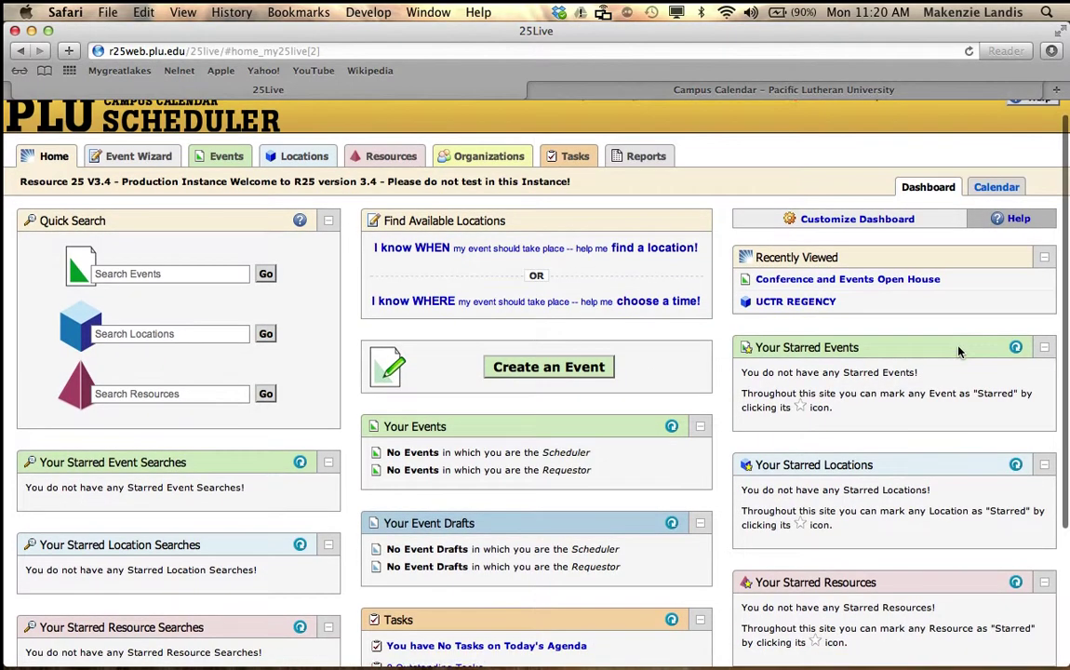
Refresh Your Starred Events and open the event's draft details for Nov 25, 1–3 pm.
click(1017, 348)
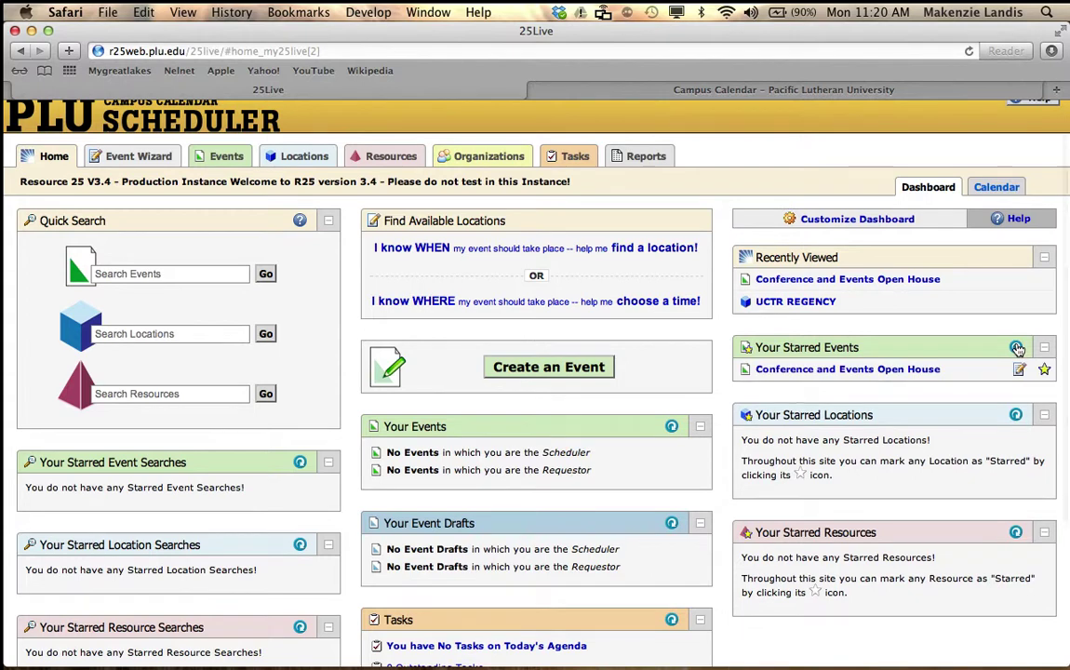
click(853, 371)
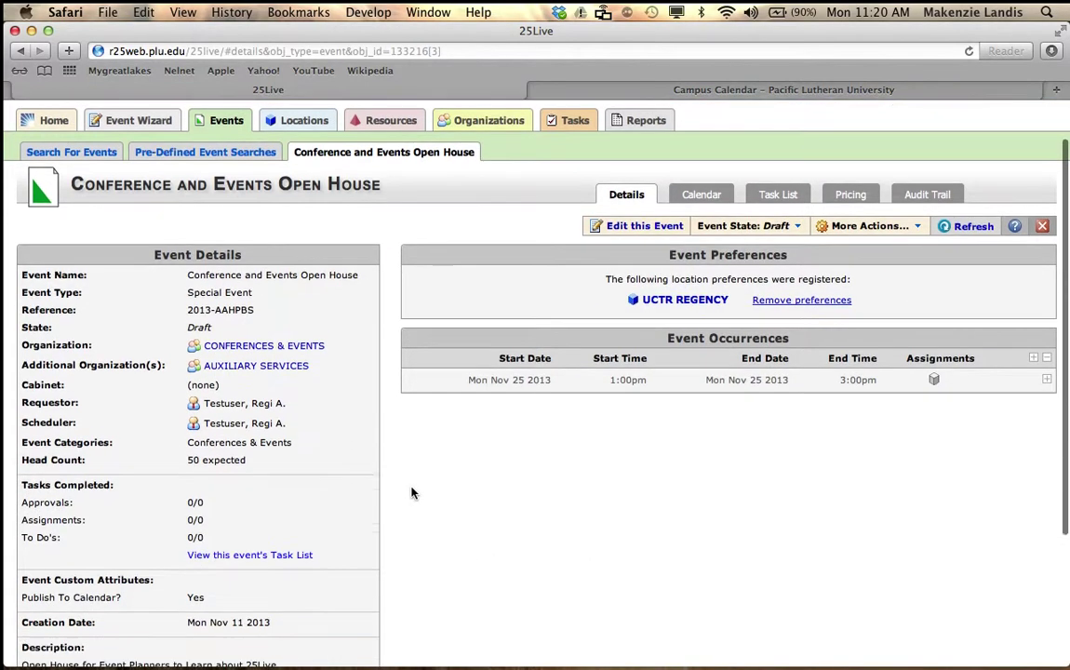
scroll(410, 490, down, 5)
scroll(412, 491, up, 5)
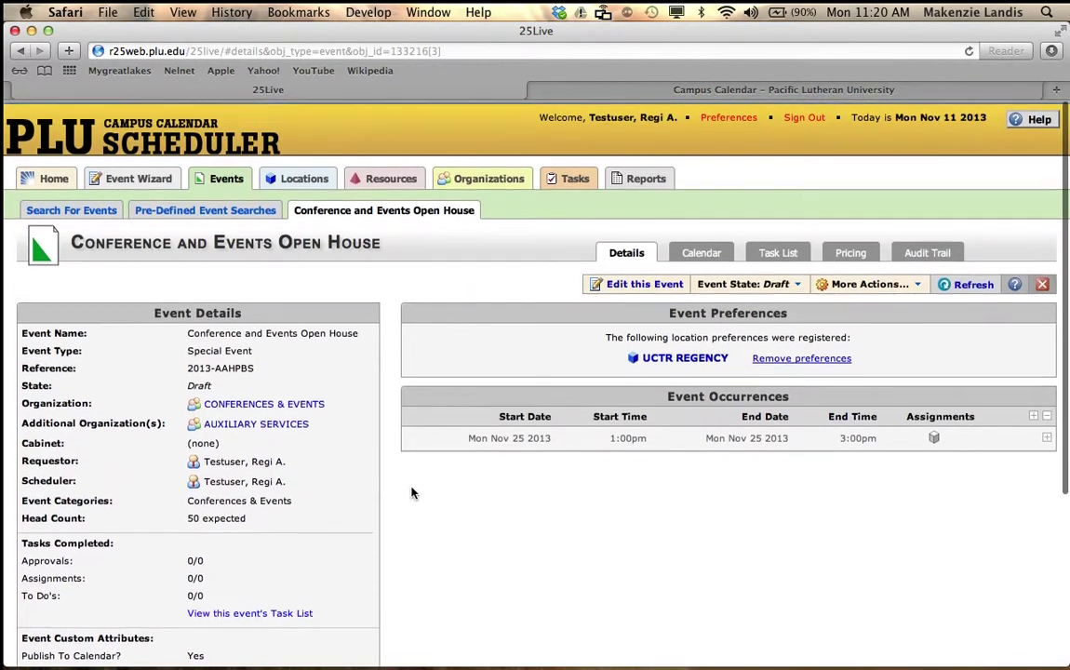